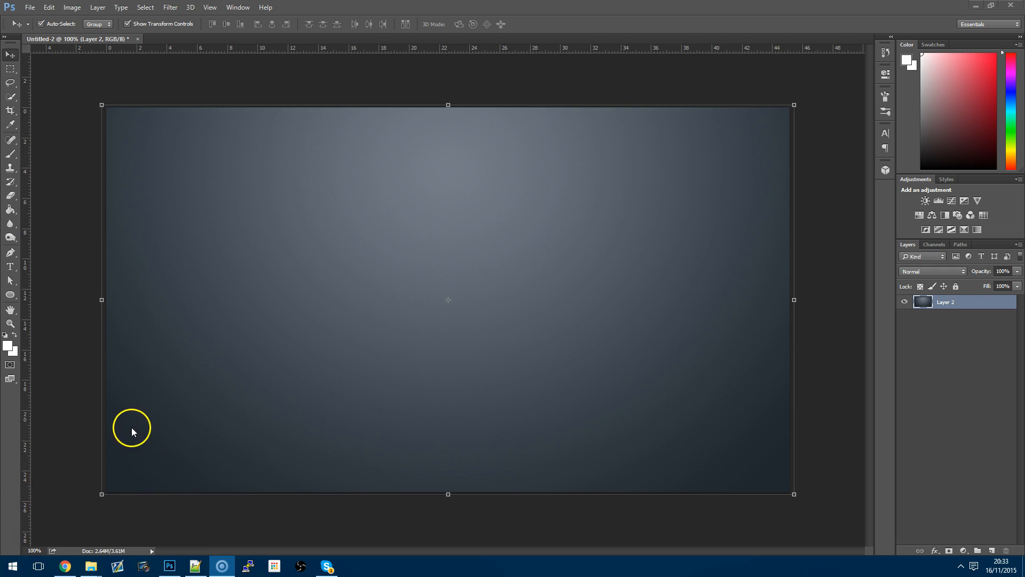
Step: Create a new Film & Video document at HDV/HDTV 720p/29.97 size, 1280 × 720 pixels, with transparent background contents
click(30, 7)
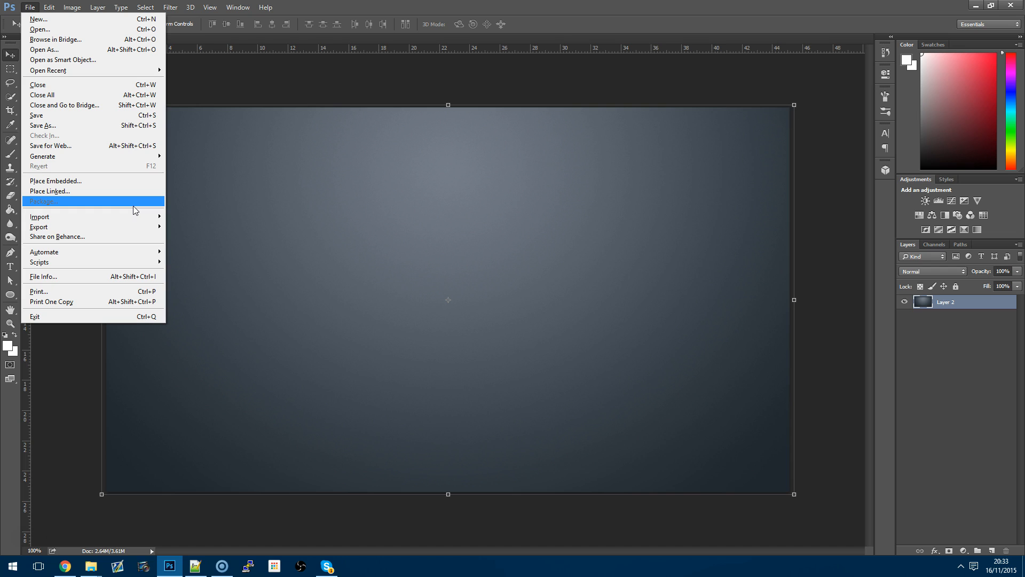
click(67, 19)
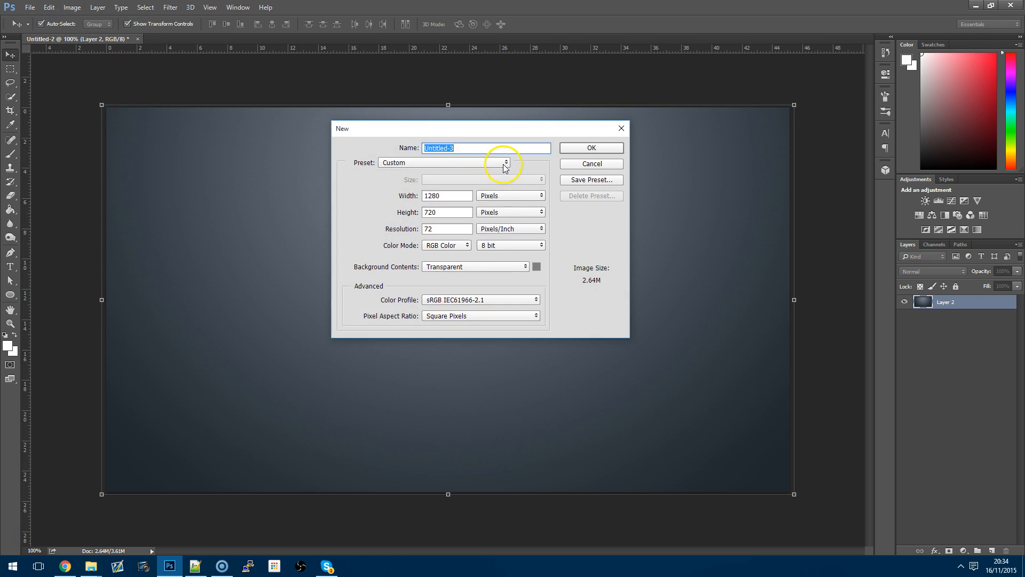
click(502, 163)
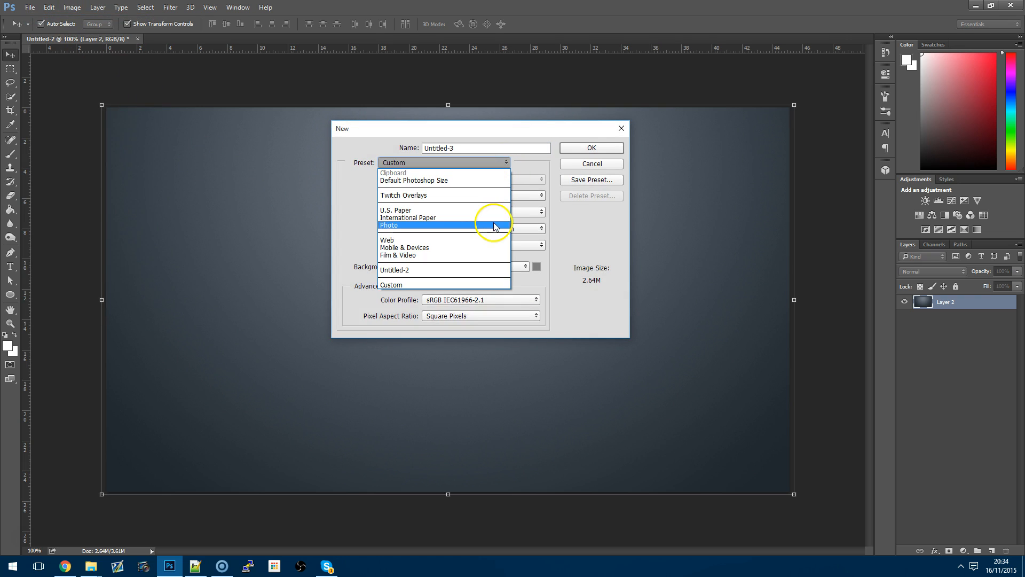
click(433, 256)
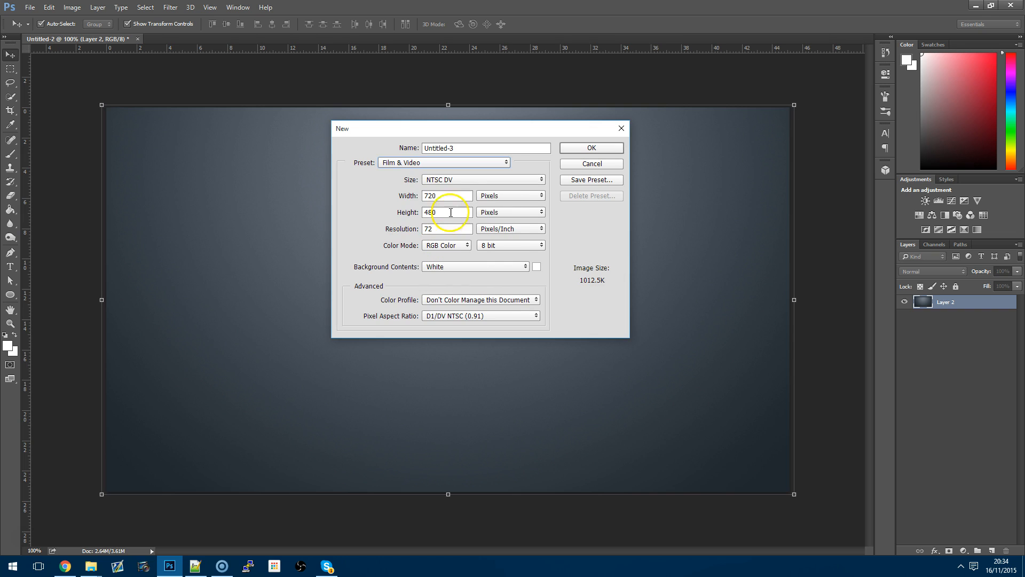
click(455, 180)
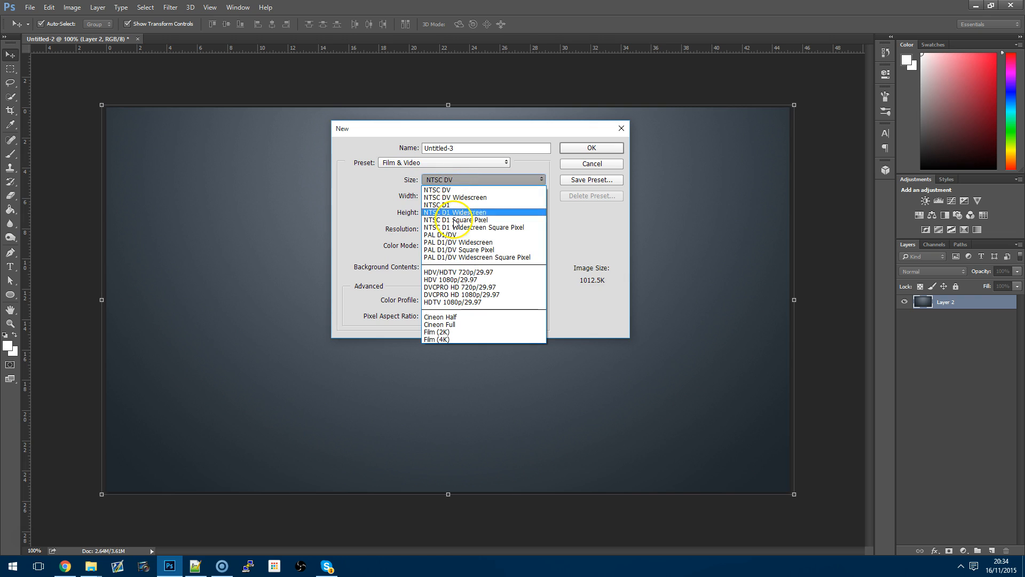
click(500, 274)
click(512, 273)
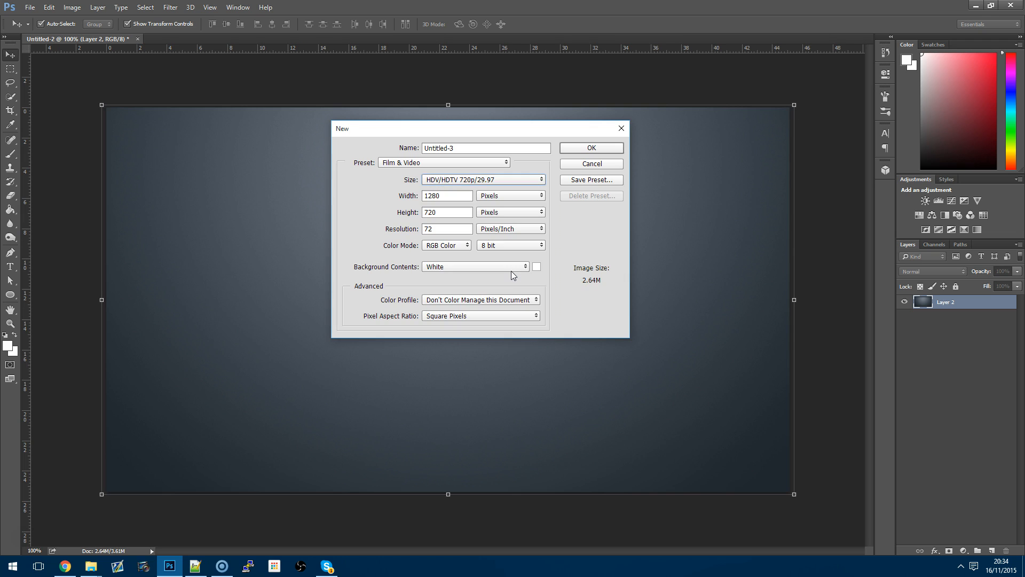
click(488, 267)
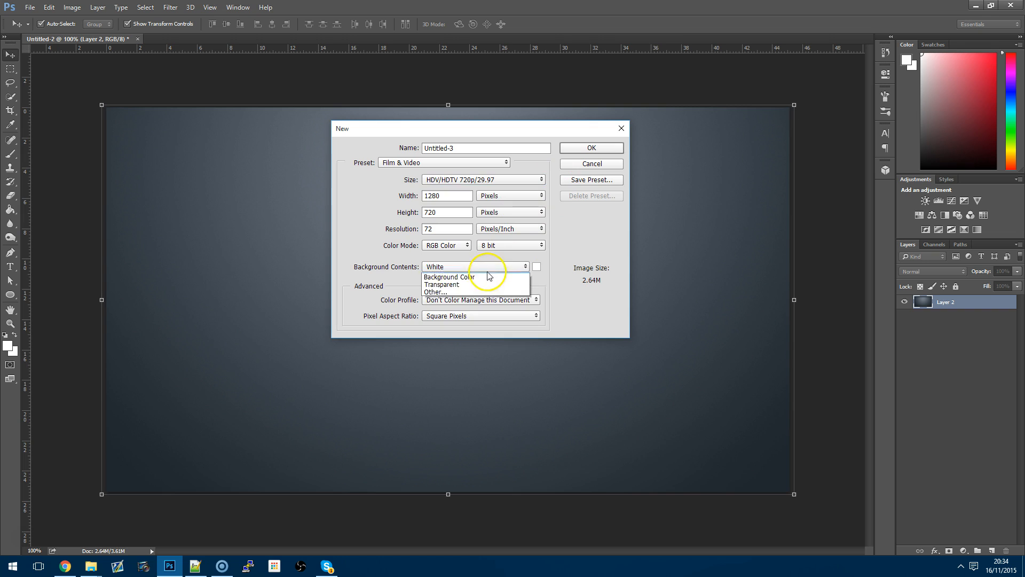
click(466, 295)
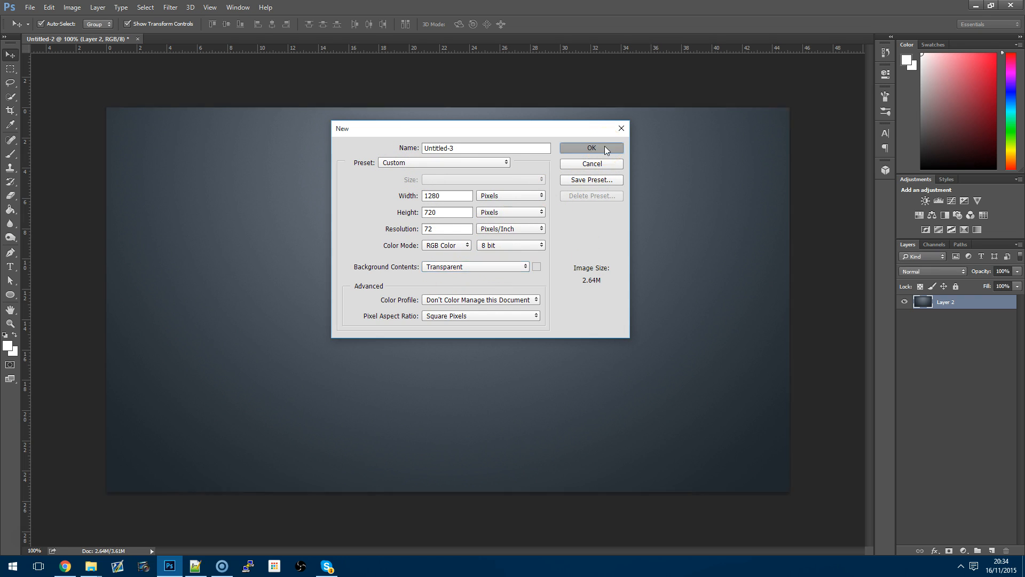
click(605, 148)
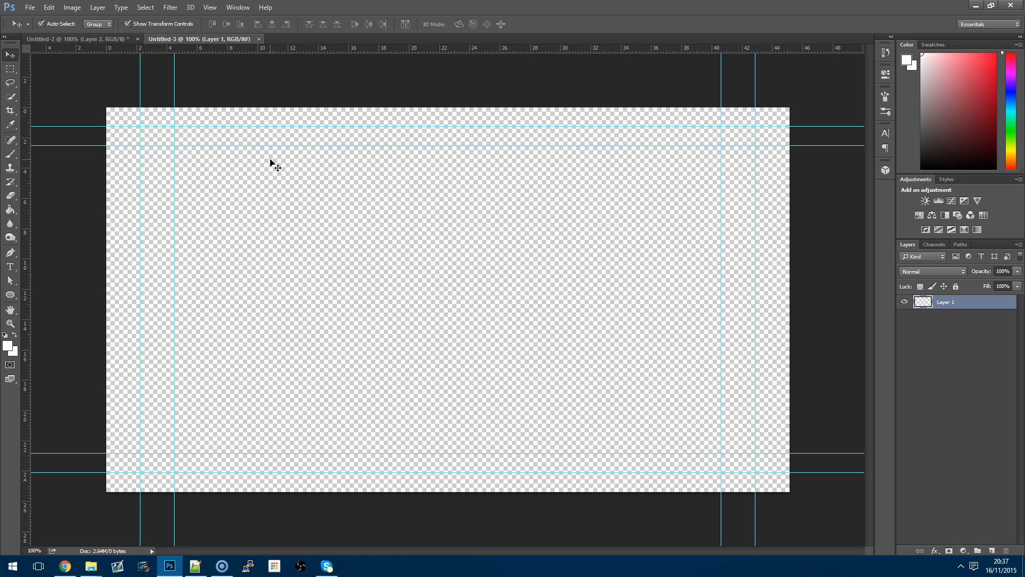
Step: Move the second horizontal guide from the canvas top down to about 5 on the vertical ruler
click(246, 137)
click(241, 132)
drag(436, 146, 437, 187)
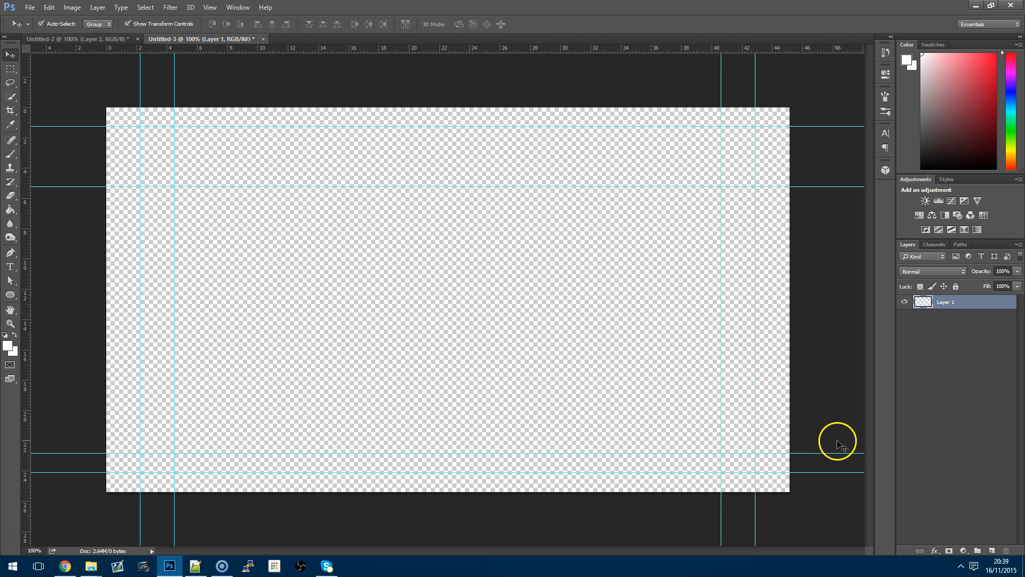
Step: Switch to Chrome and enter a Google search for call of duty black ops 3 gameplay
click(67, 564)
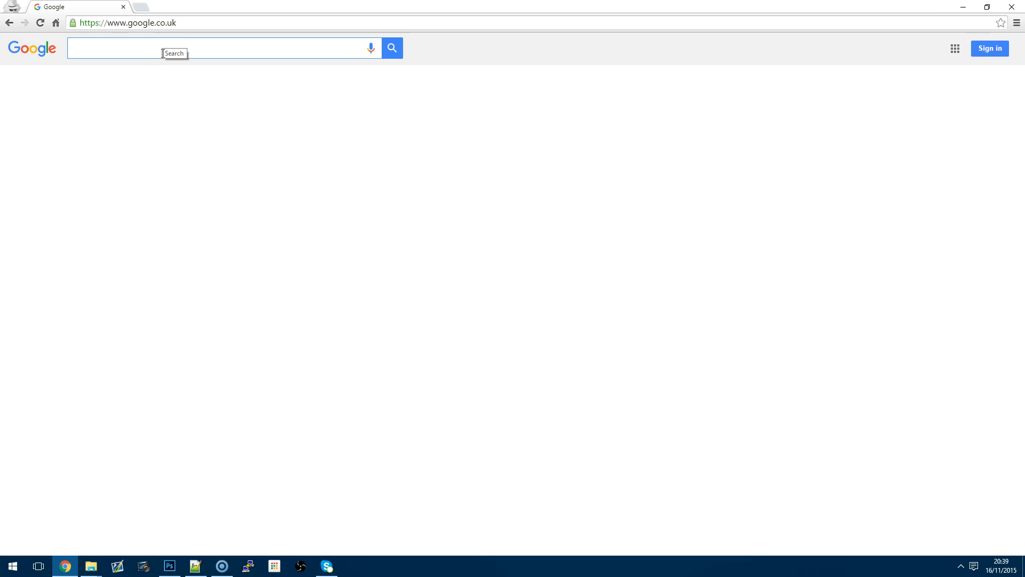
text(call od)
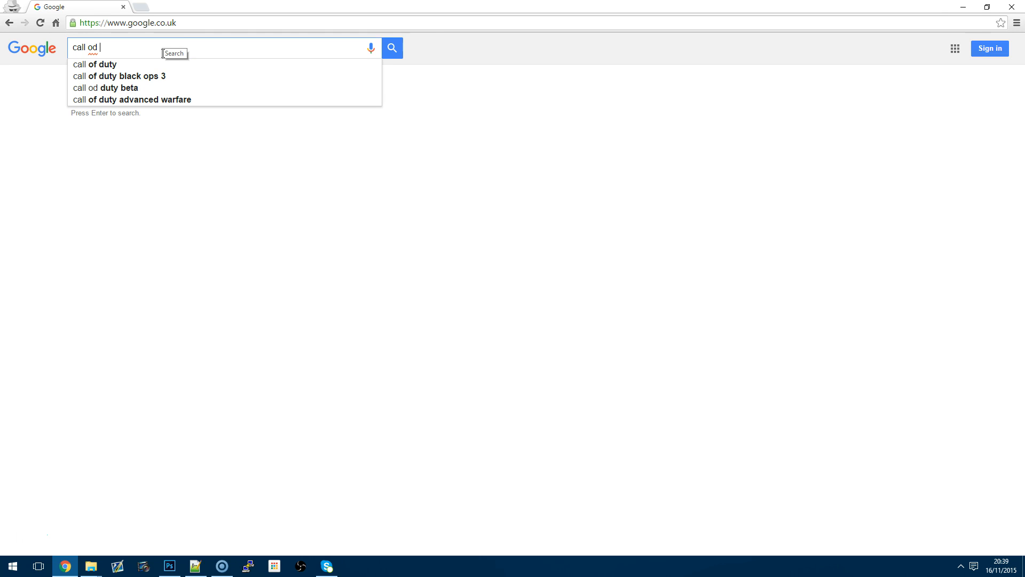
key(Down)
key(Down)
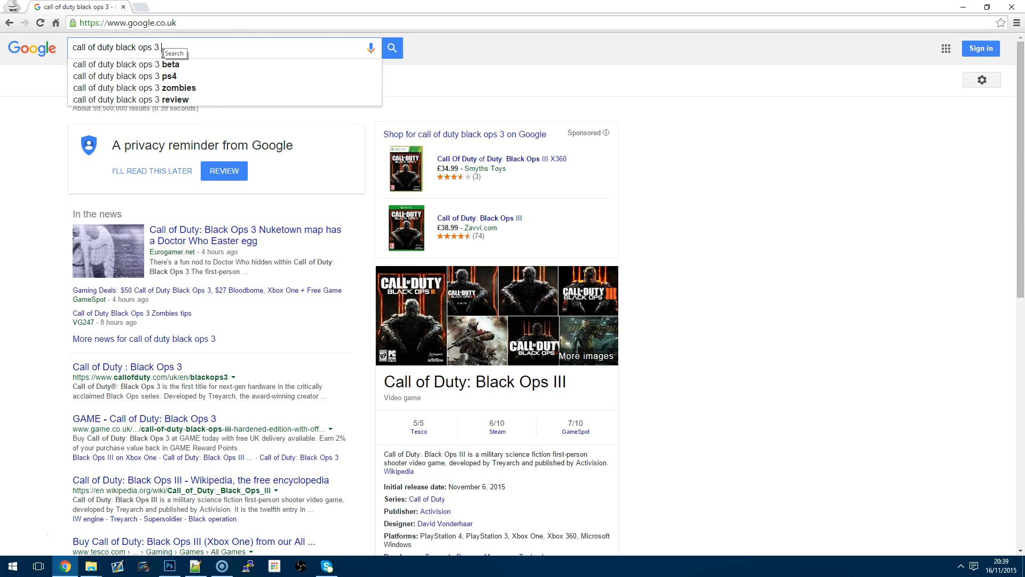
text(gamppl)
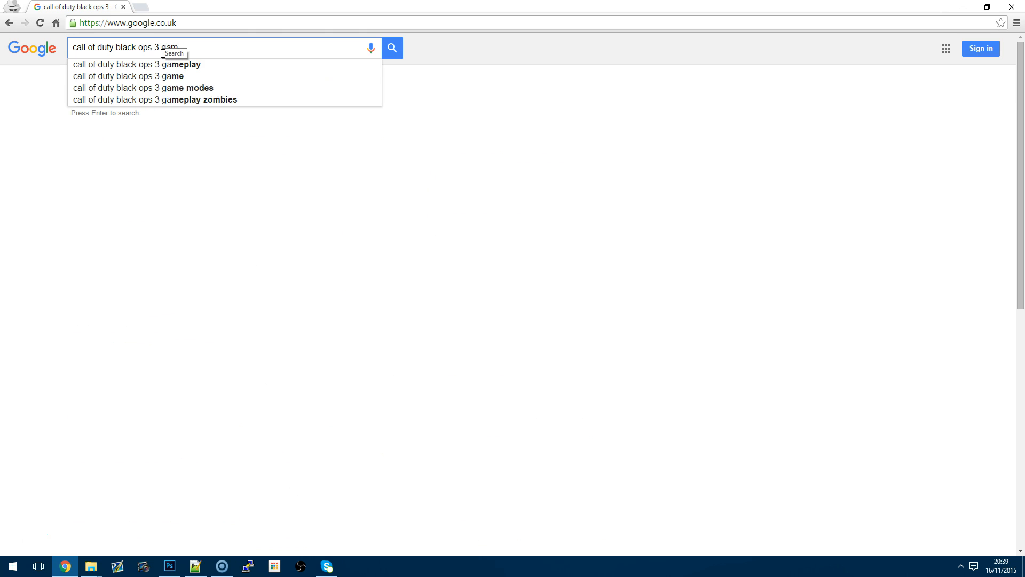
key(BackSpace)
key(BackSpace)
text(play)
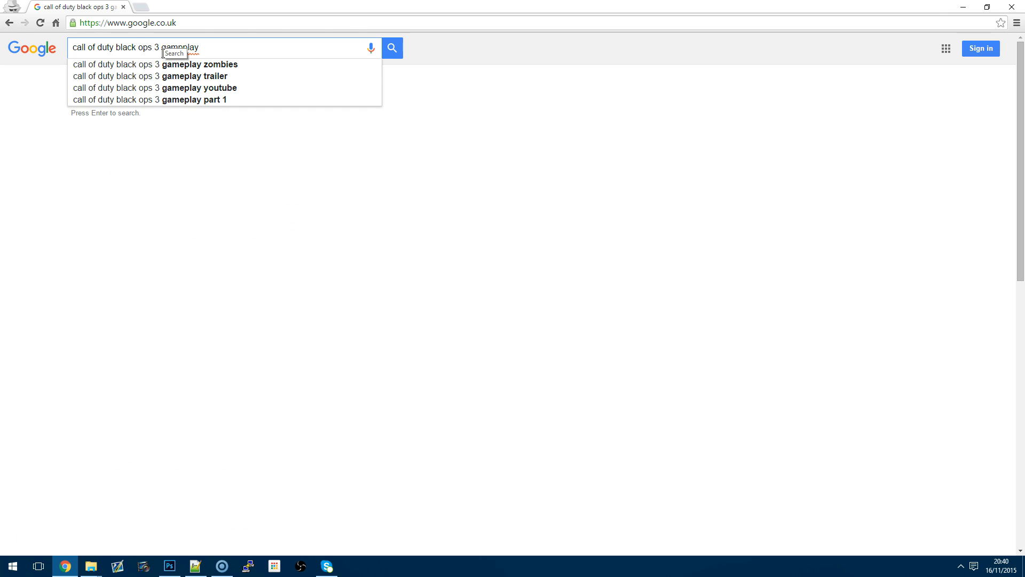
Step: Complete the query as "call of duty black ops 3 gameplay 1280x720" and show its image results
key(Down)
key(BackSpace)
key(BackSpace)
key(BackSpace)
key(BackSpace)
key(BackSpace)
key(BackSpace)
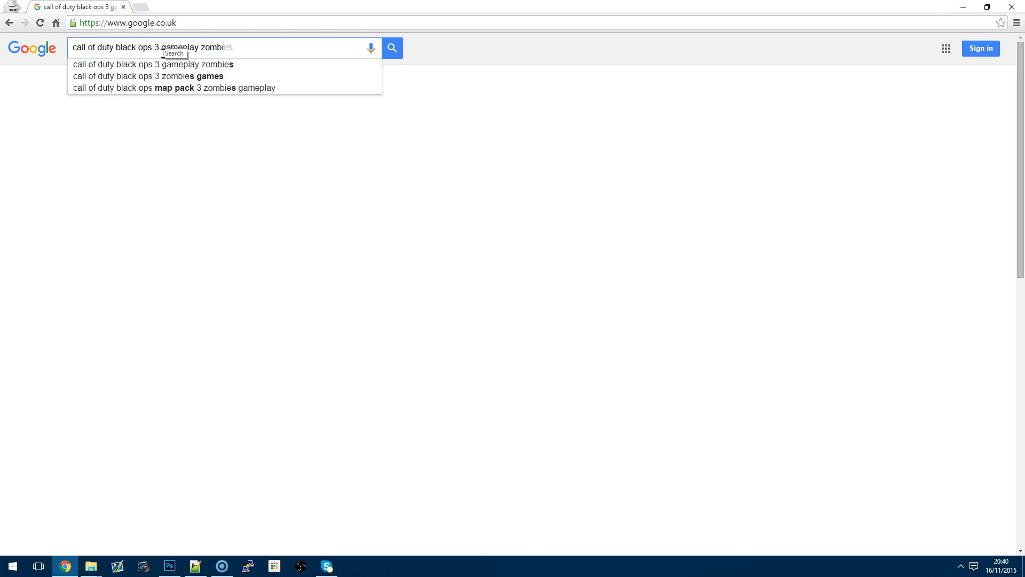
key(BackSpace)
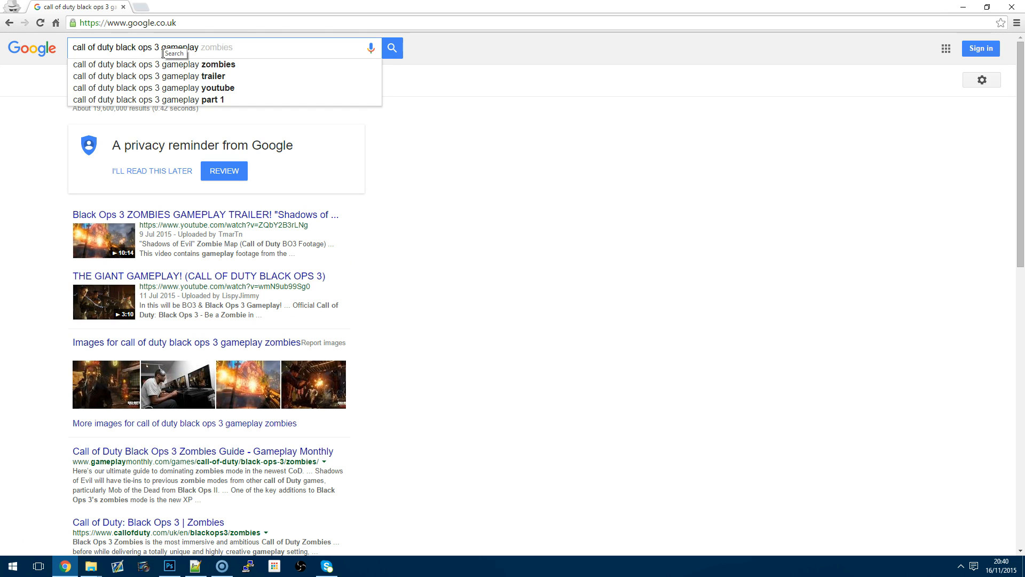
text(1280)
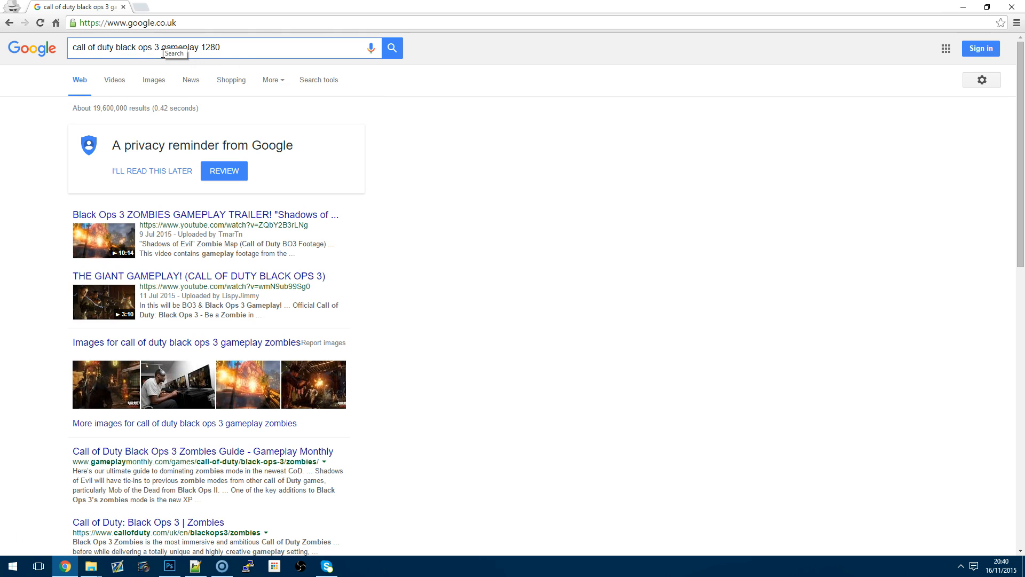
text(x720)
key(Return)
click(108, 85)
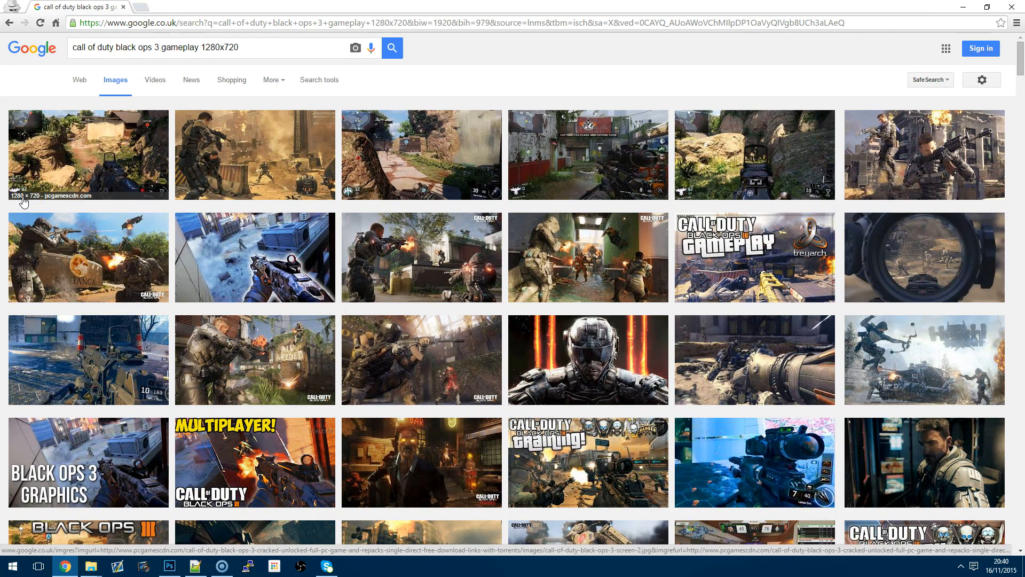
Step: Save the first image result as a JPEG named Background Reference in HDD (D:) > YouTube > Photoshop Tutorials
click(60, 170)
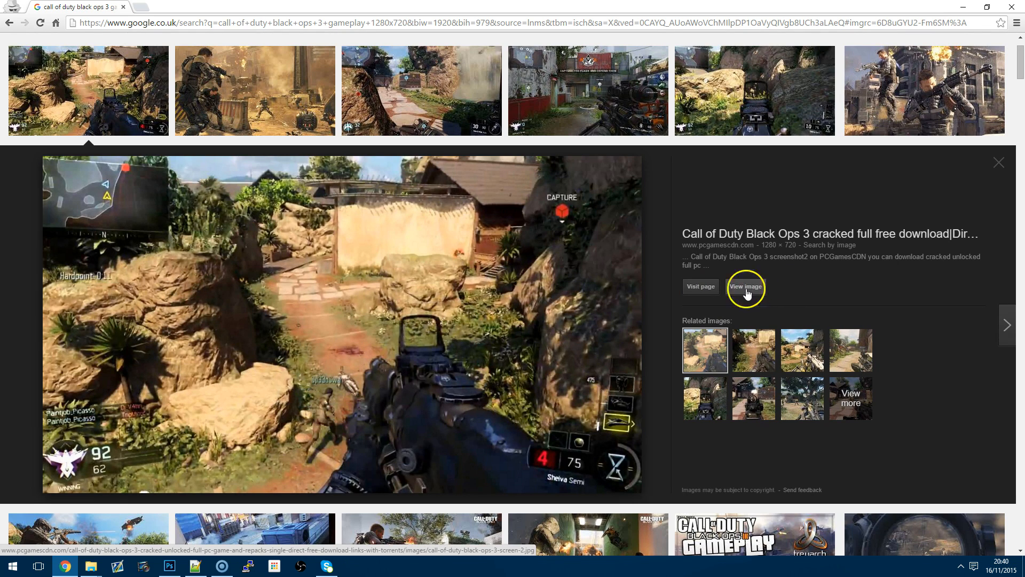
right_click(465, 305)
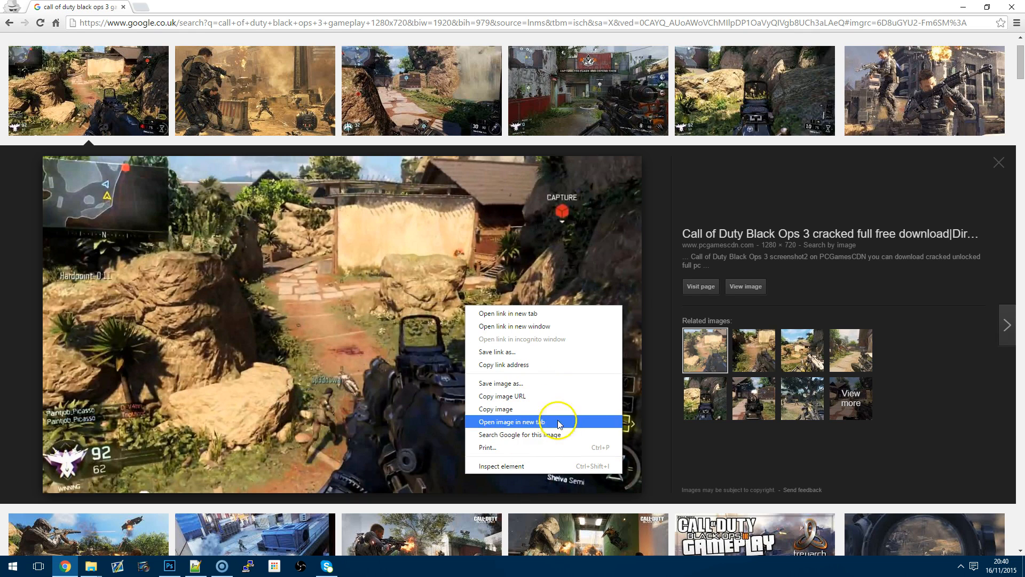
click(512, 383)
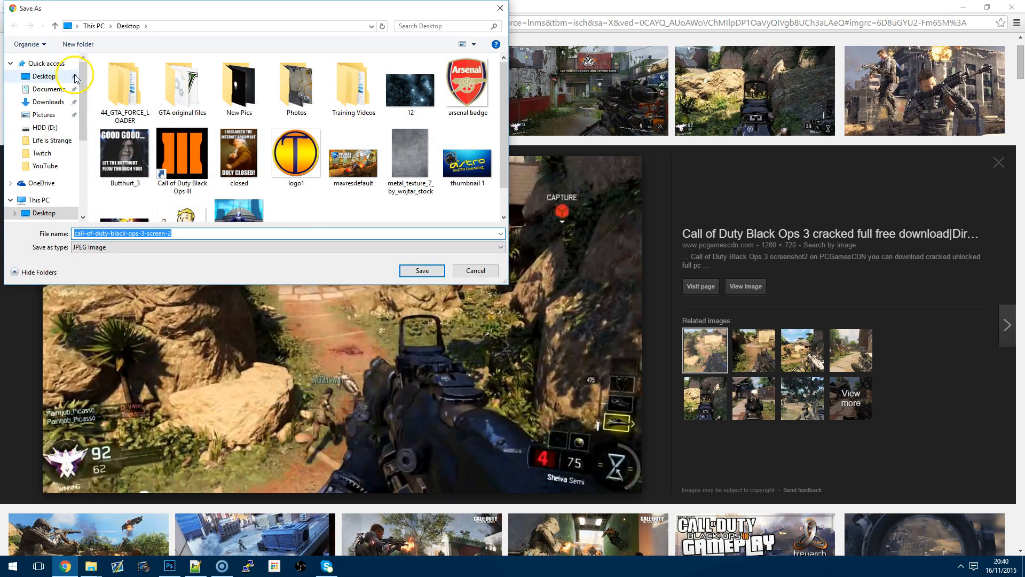
drag(82, 77, 81, 130)
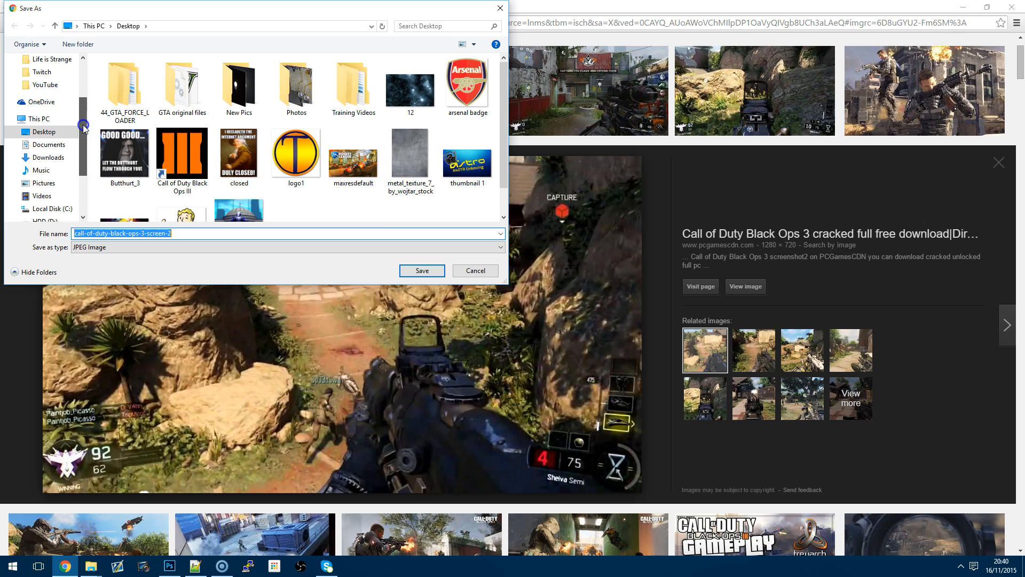
click(75, 85)
double_click(352, 91)
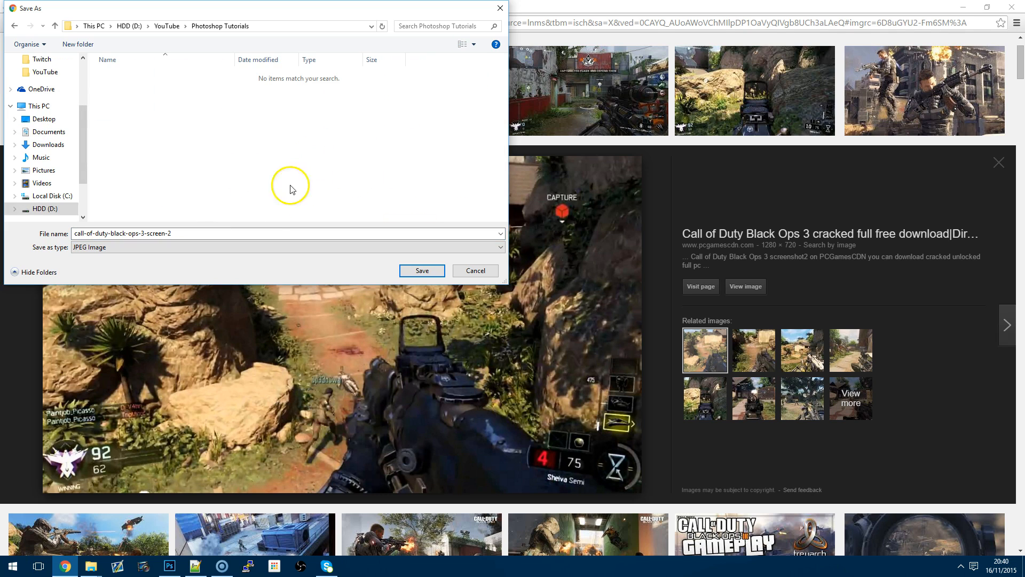
double_click(223, 233)
drag(223, 233, 11, 240)
key(BackSpace)
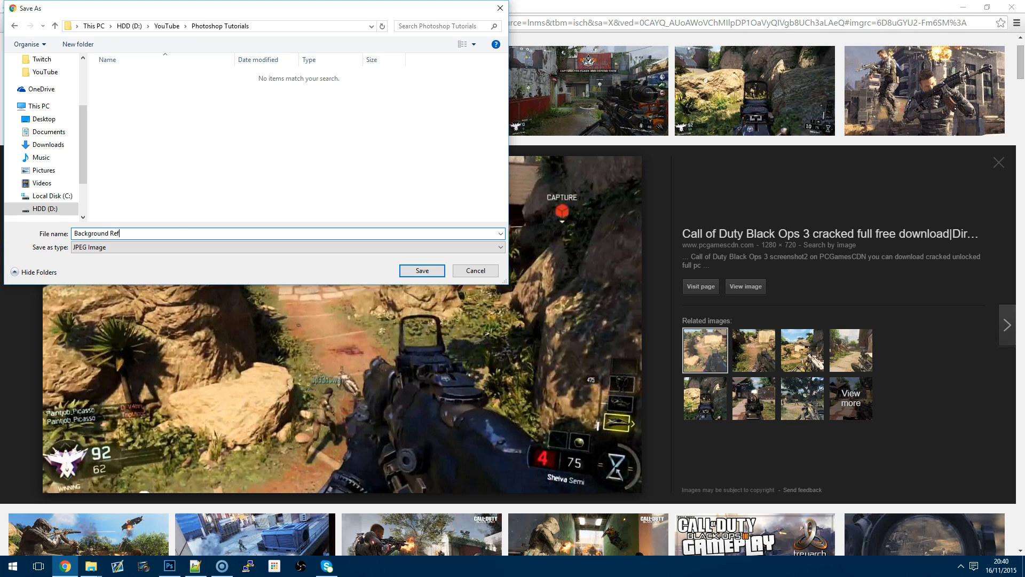
key(Return)
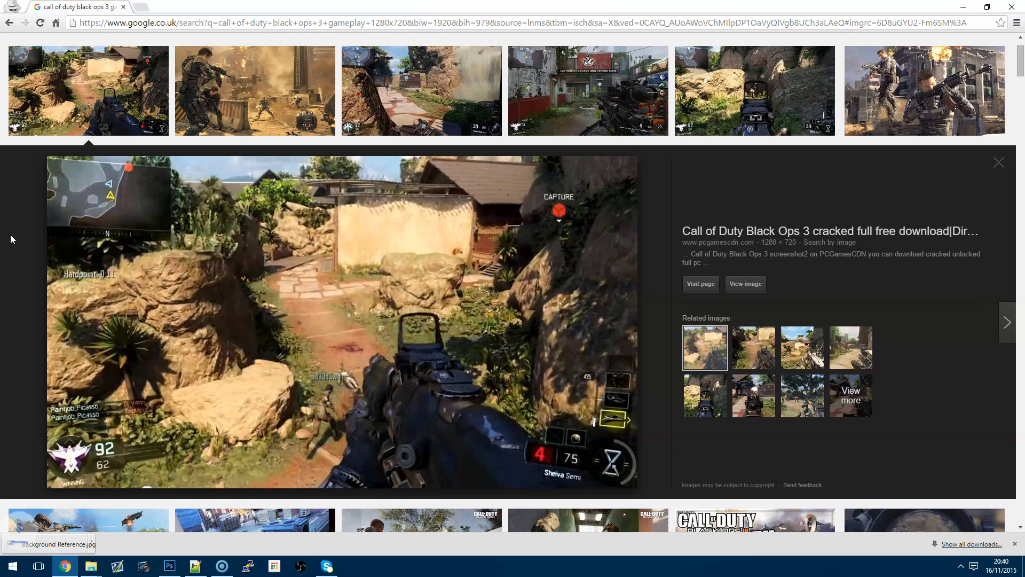
Step: Switch back to Photoshop and place the Background Reference image from YouTube > Photoshop Tutorials as an embedded, full-canvas layer
click(169, 567)
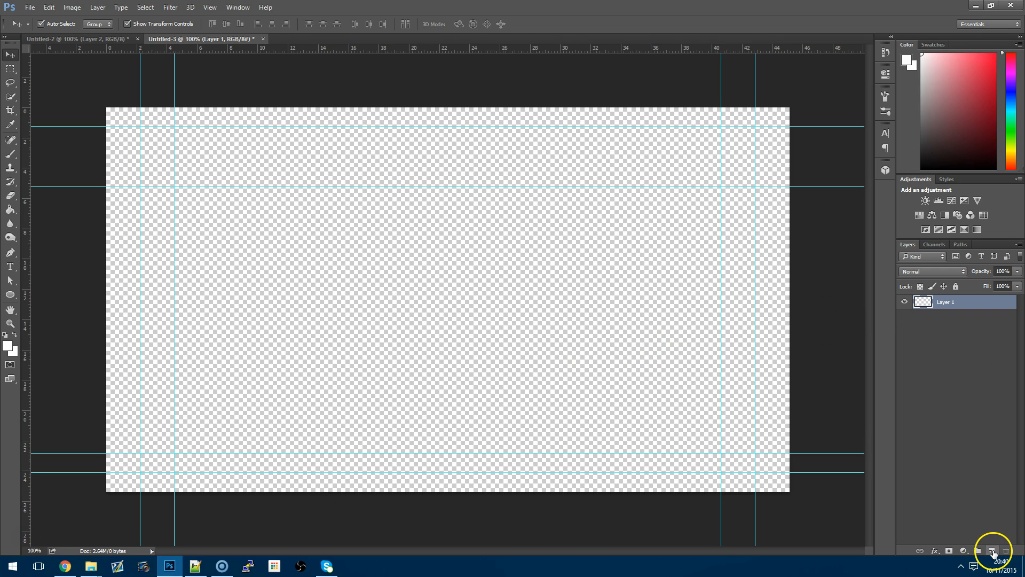
click(30, 7)
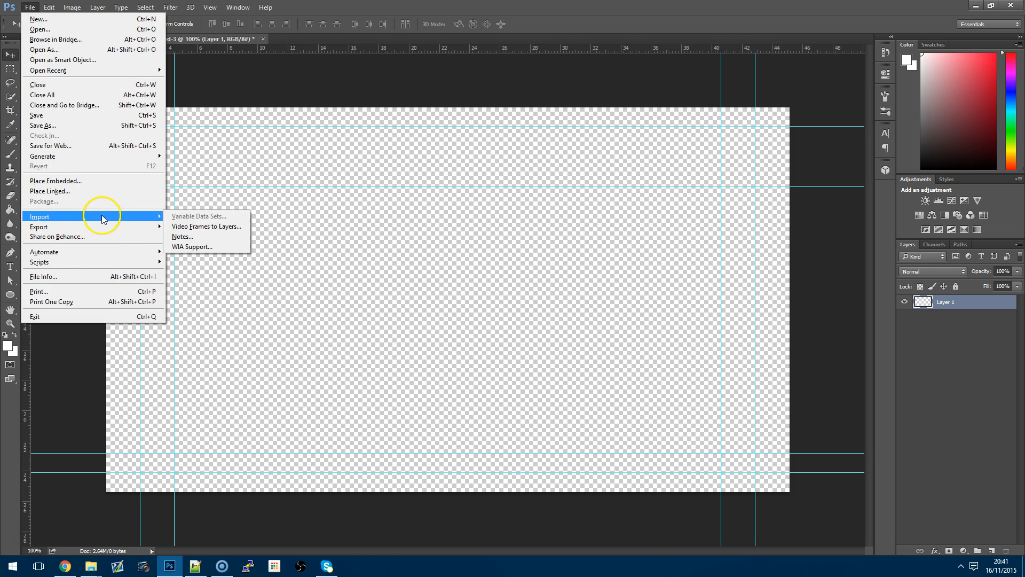
click(102, 181)
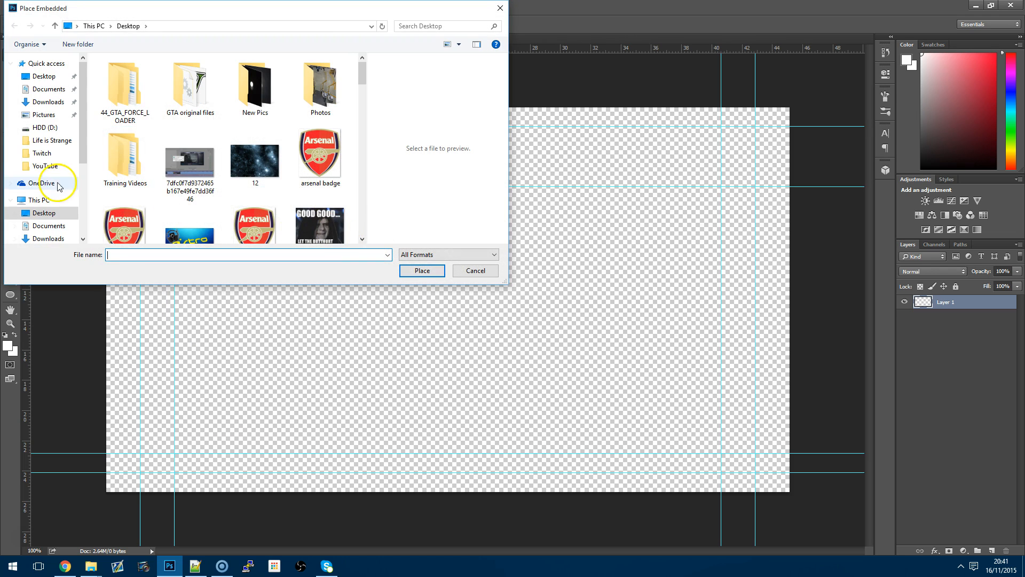
click(50, 166)
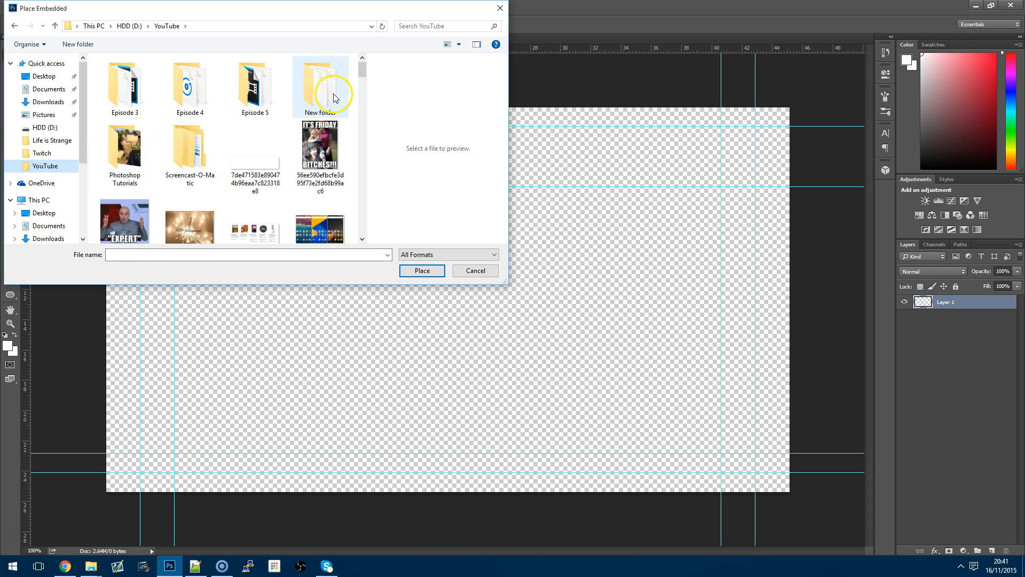
double_click(126, 145)
click(142, 85)
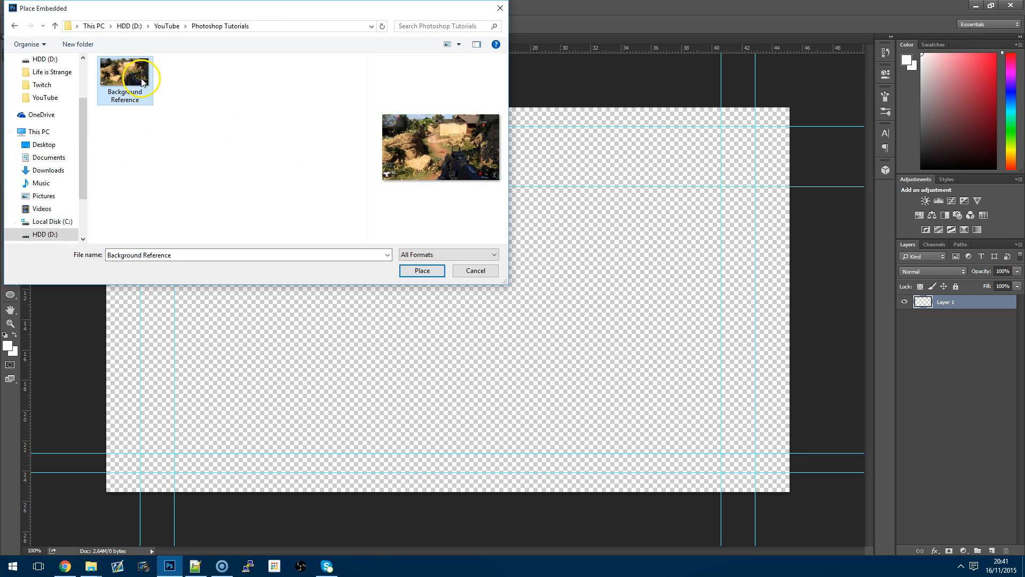
click(423, 271)
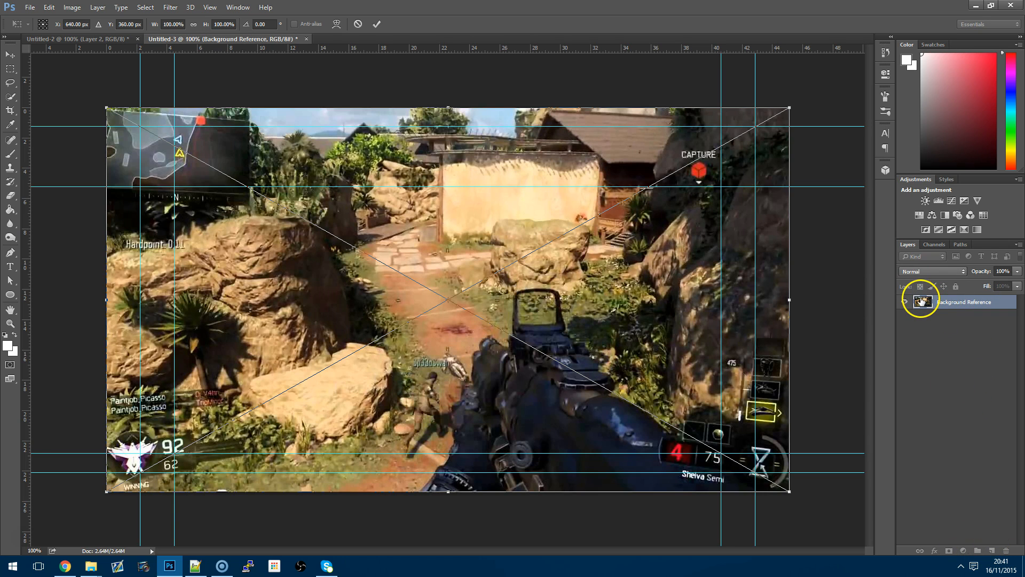
click(378, 24)
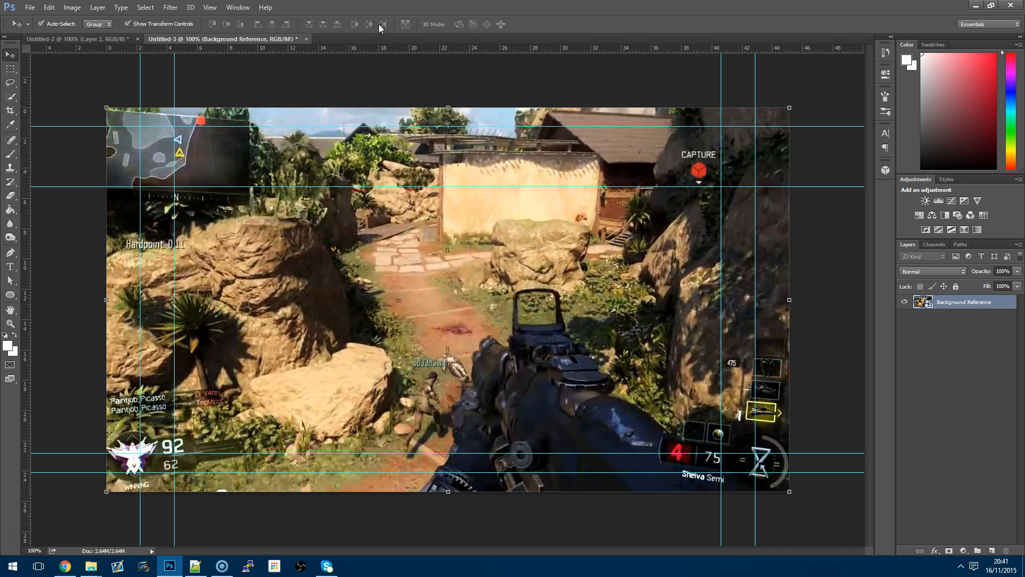
Step: Add an empty layer above Background Reference and move the topmost horizontal guide slightly down to about 1.5 on the ruler
click(992, 551)
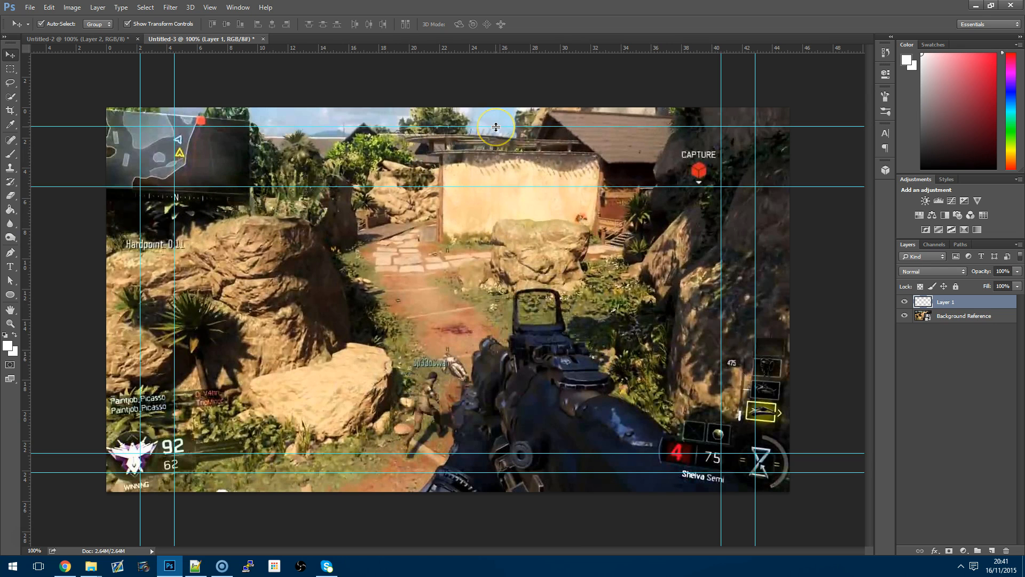
drag(497, 126, 496, 129)
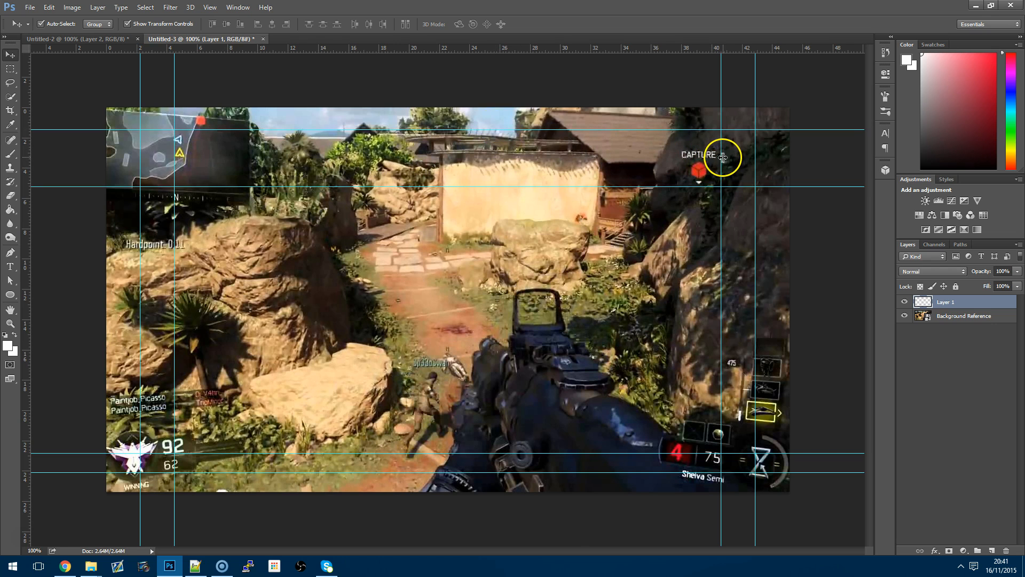
Step: Move the inner right vertical guide to the canvas centre, about 22.5, and the two upper horizontal guides to about 0.3 and 1.2
drag(721, 158, 448, 165)
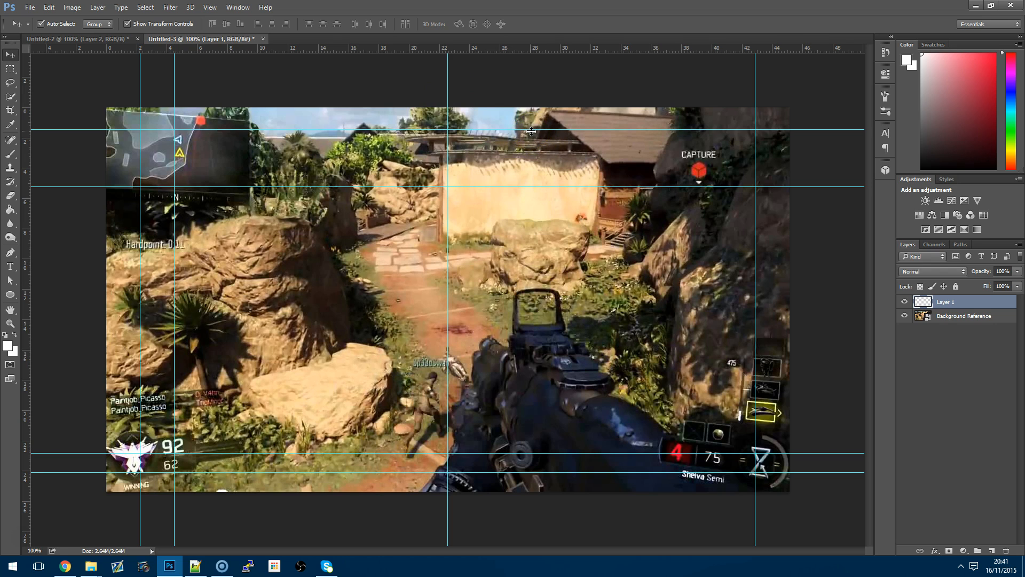
mouse_move(531, 129)
mouse_down()
mouse_move(531, 138)
mouse_move(533, 113)
mouse_up()
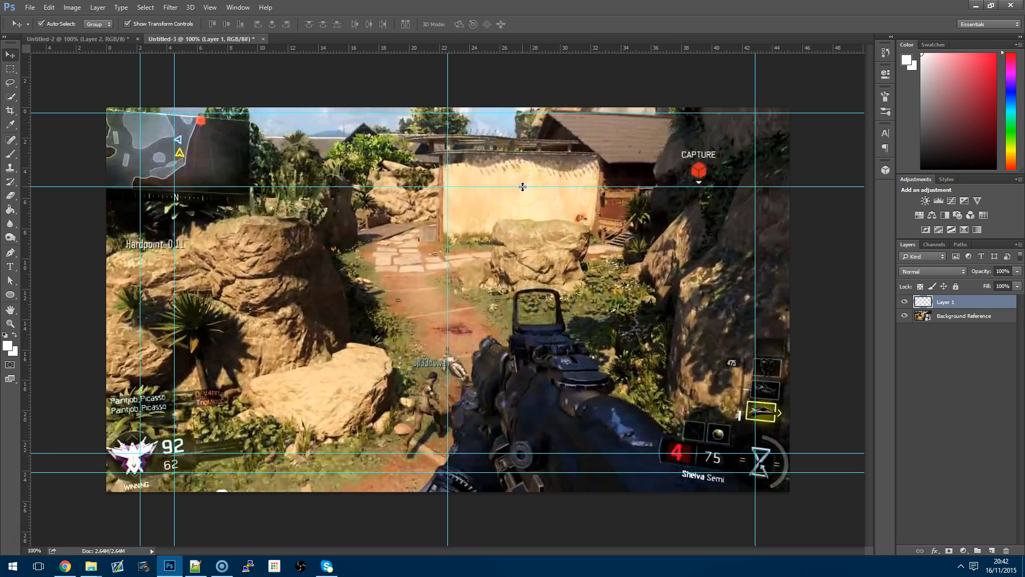
drag(522, 186, 528, 134)
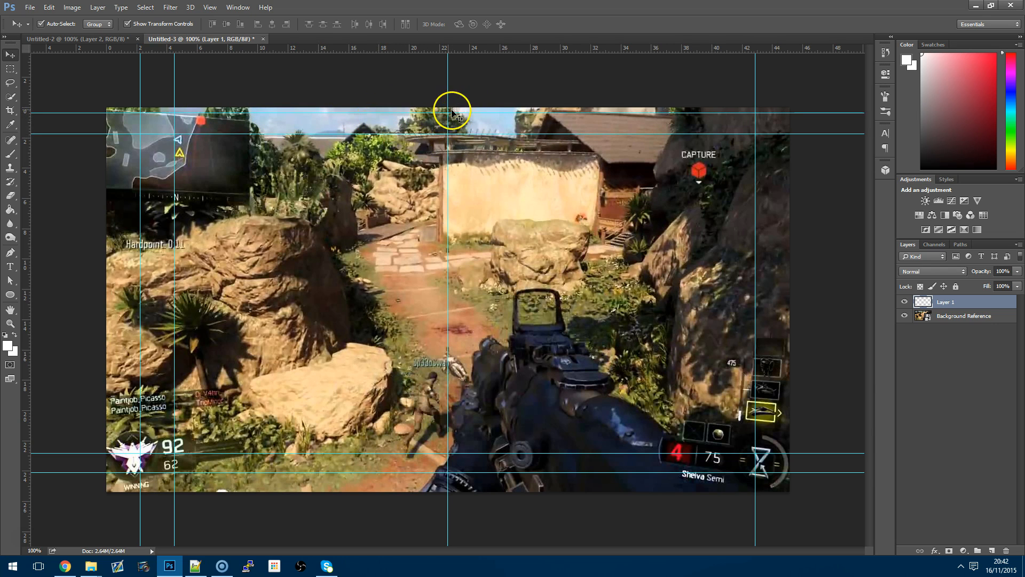
drag(492, 136, 492, 126)
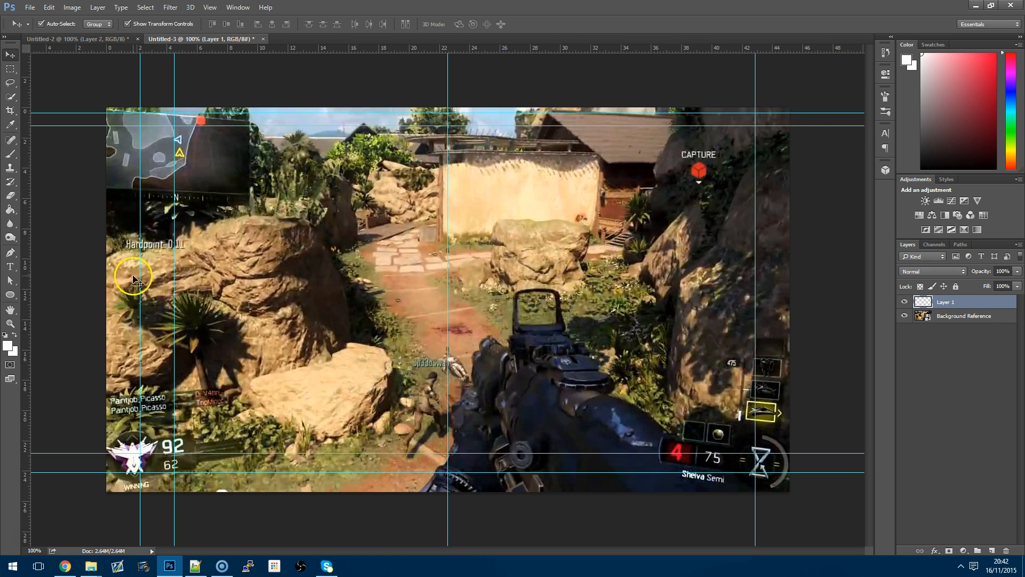
Step: Move the outermost vertical guides outside the canvas on each side and the inner left one to about 18.5 on the ruler
drag(25, 263, 48, 257)
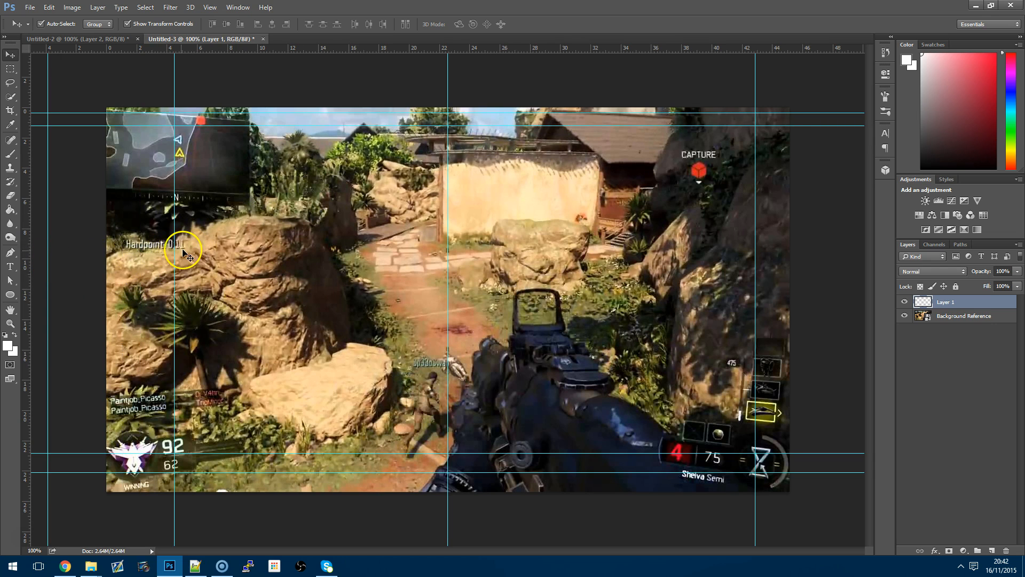
drag(175, 253, 71, 253)
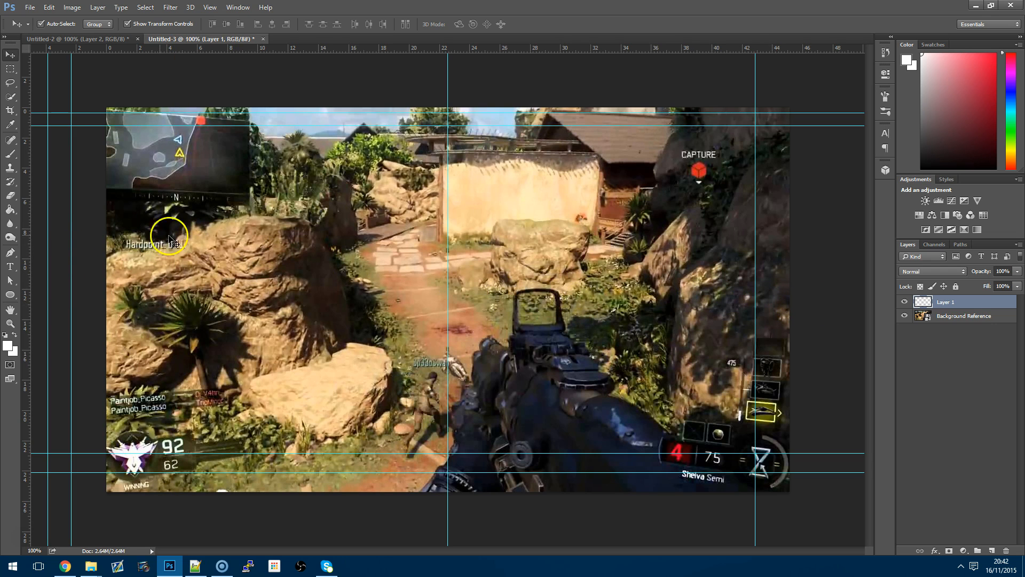
drag(71, 233, 389, 239)
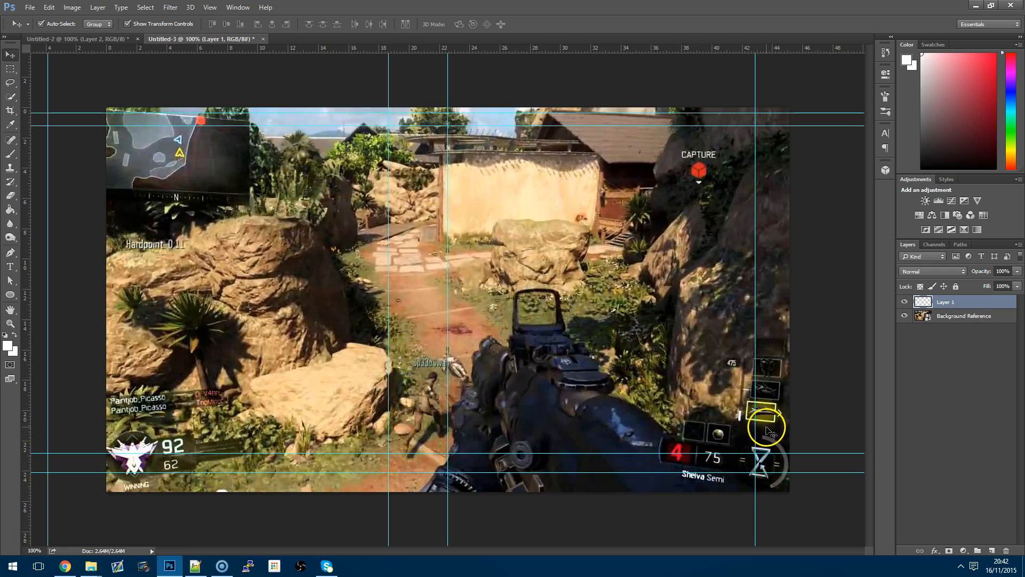
drag(757, 422, 832, 428)
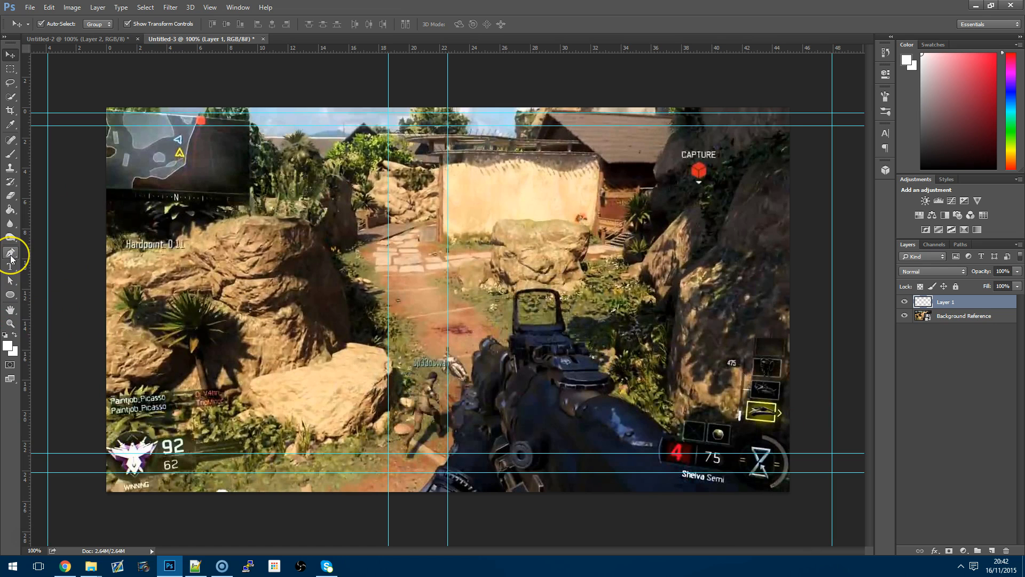
Step: Draw a closed Pen tool shape of about 651 × 43 px along the canvas's upper left half, slanting down to the centre guide
click(11, 253)
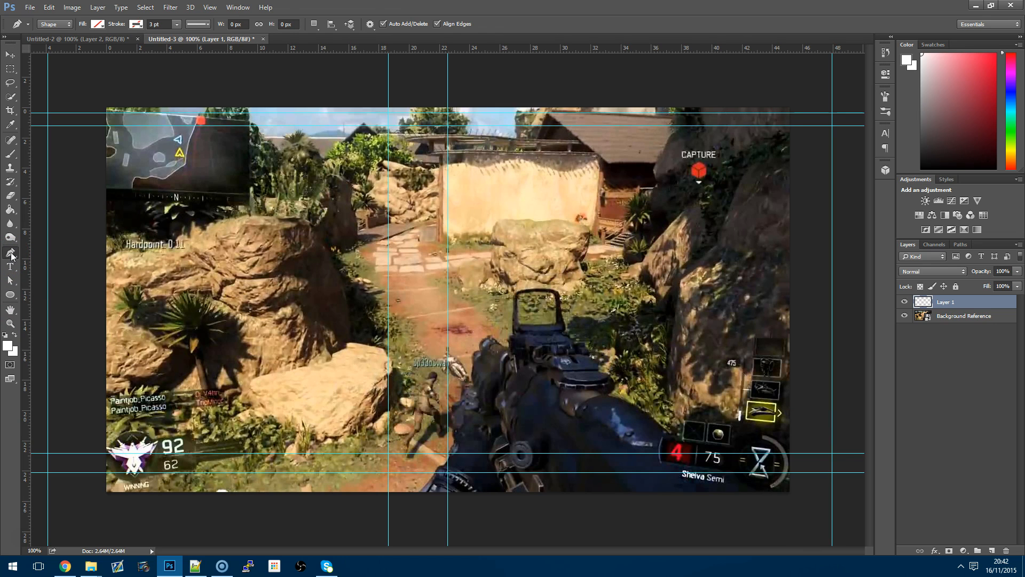
click(11, 255)
click(59, 252)
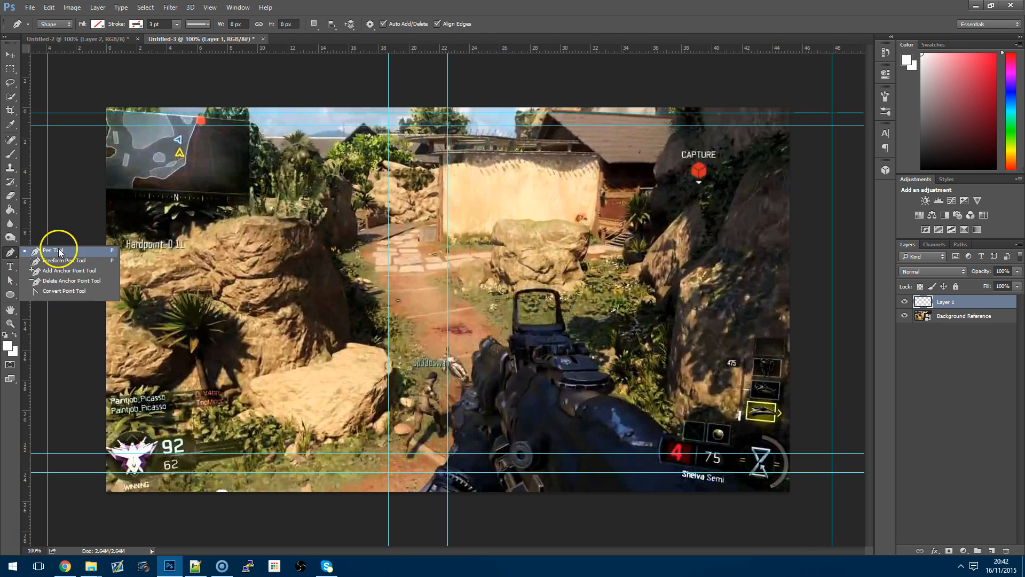
click(92, 250)
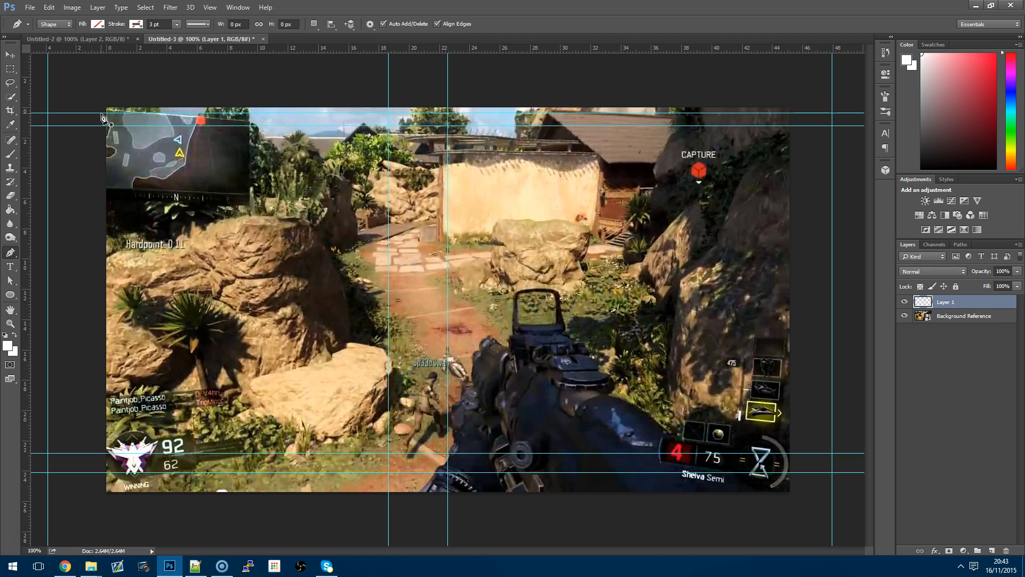
drag(102, 114, 389, 119)
click(389, 114)
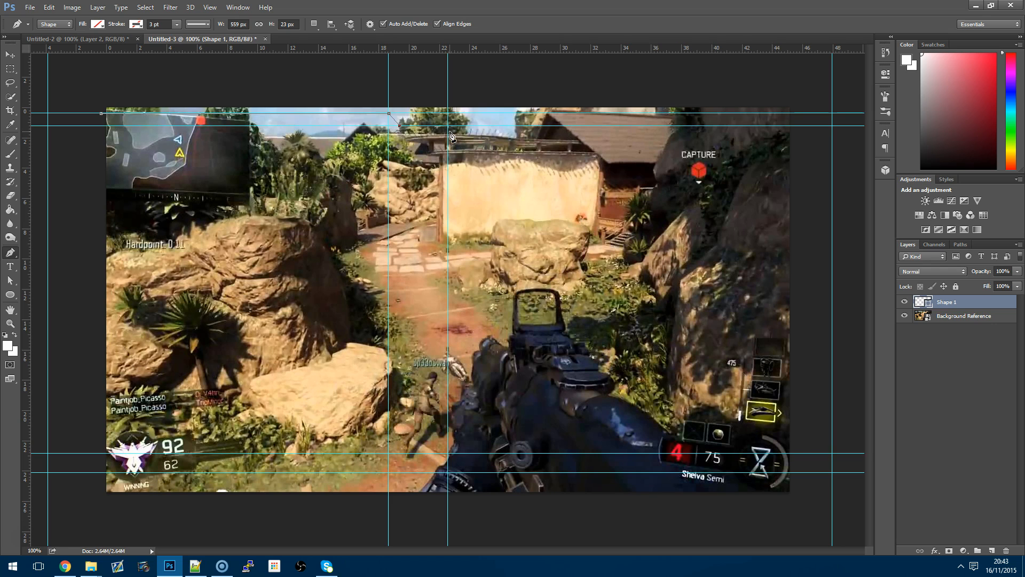
click(448, 127)
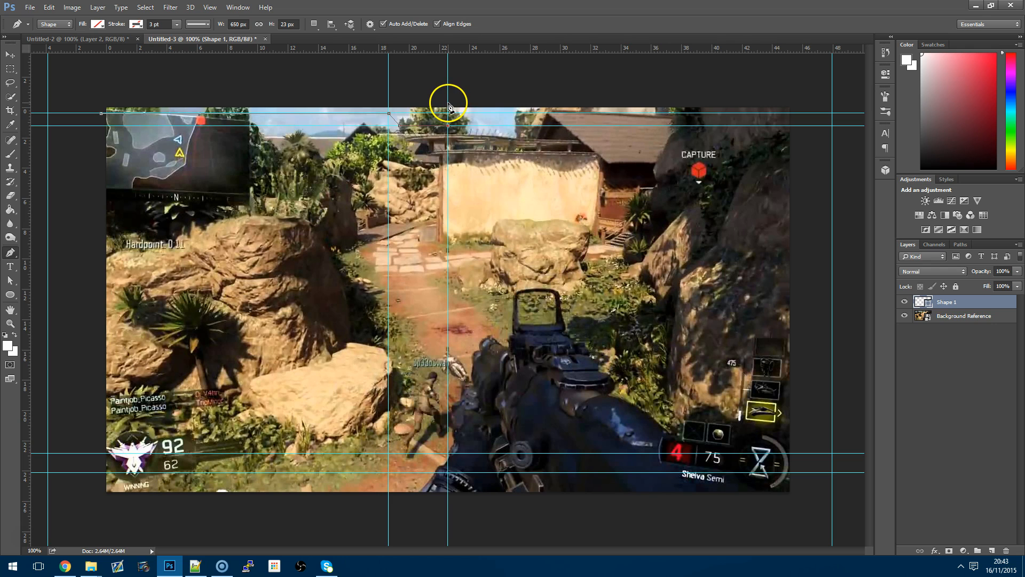
click(101, 103)
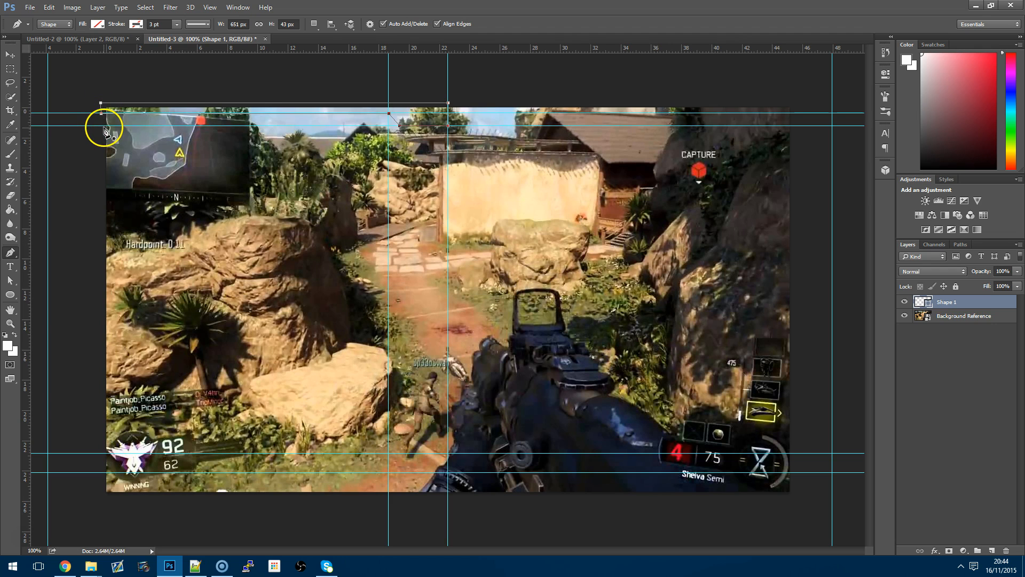
Step: Fill the new bar shape with black and return to the Move tool
click(98, 26)
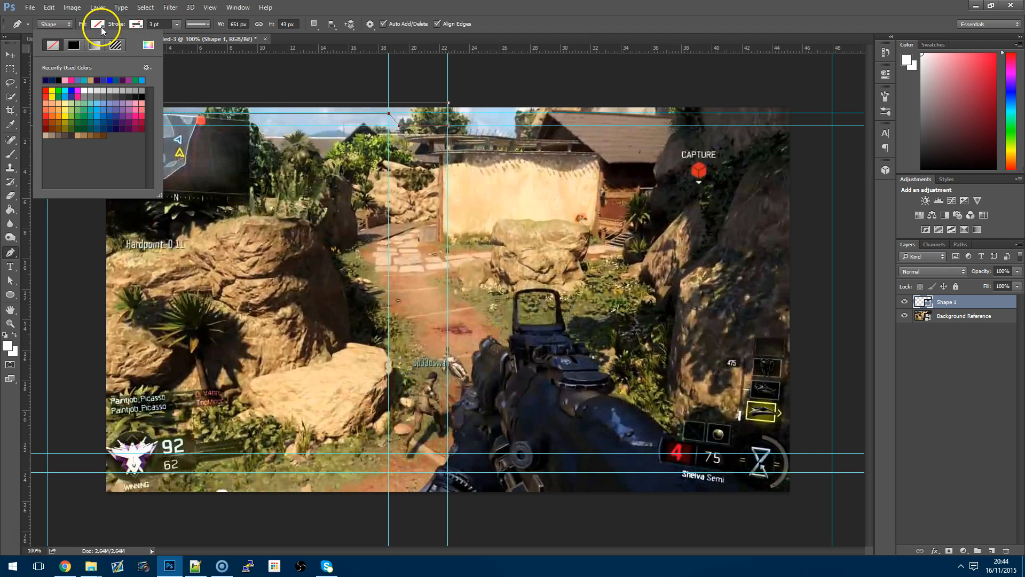
click(143, 91)
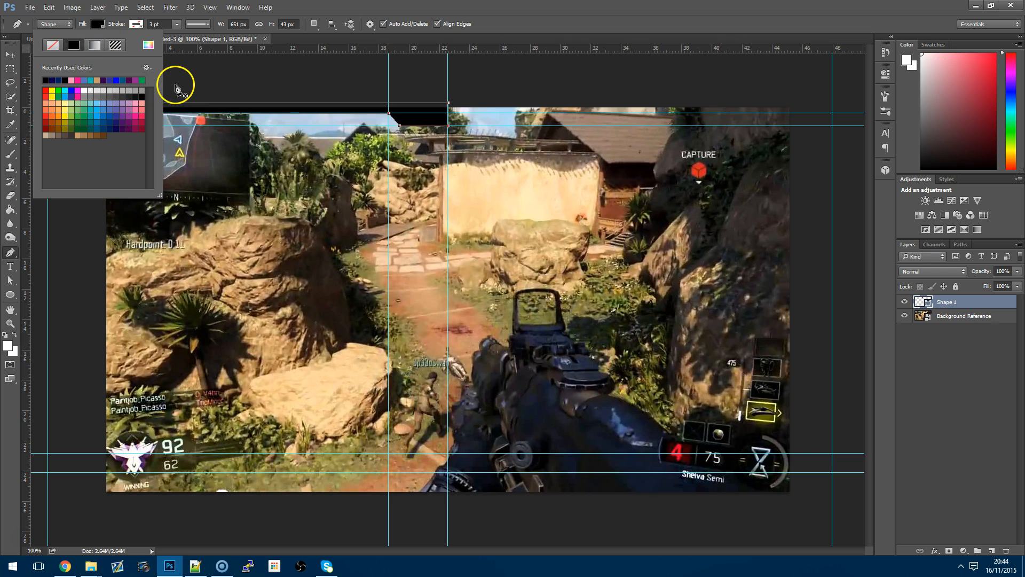
click(13, 57)
click(270, 99)
Step: Duplicate the Shape 1 layer as Shape 1 copy within Untitled-3
click(954, 303)
right_click(954, 303)
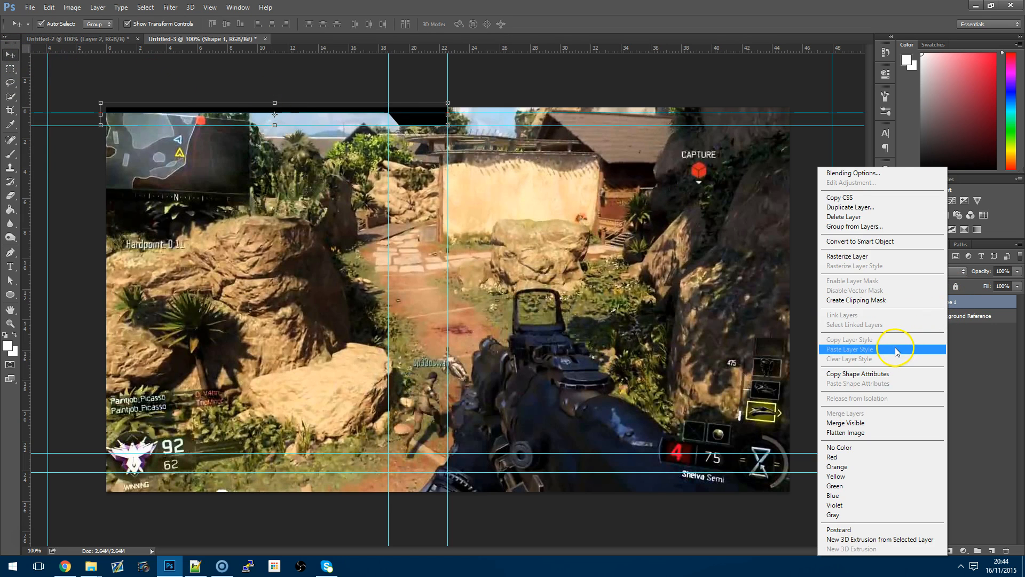
click(876, 207)
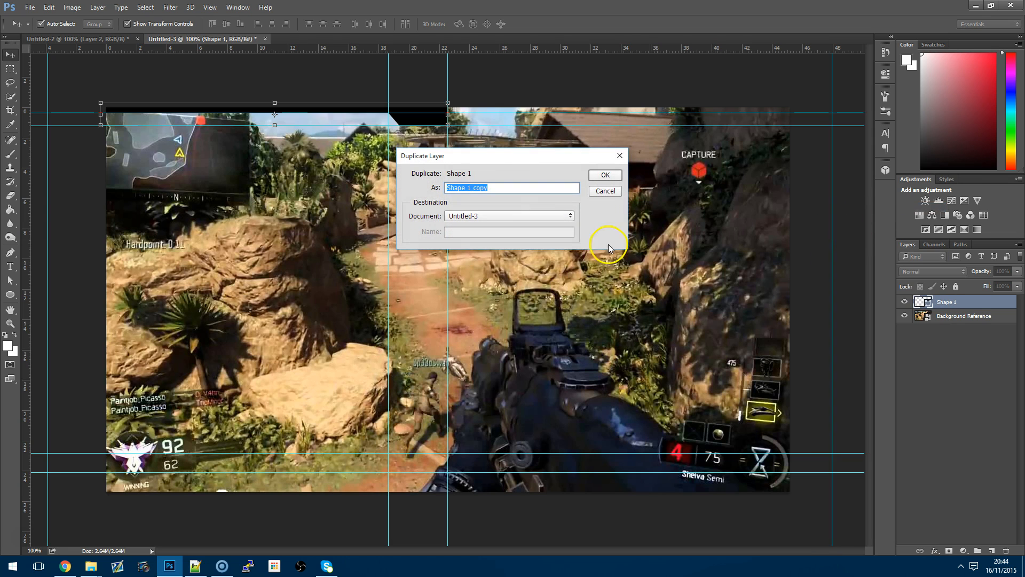
click(607, 180)
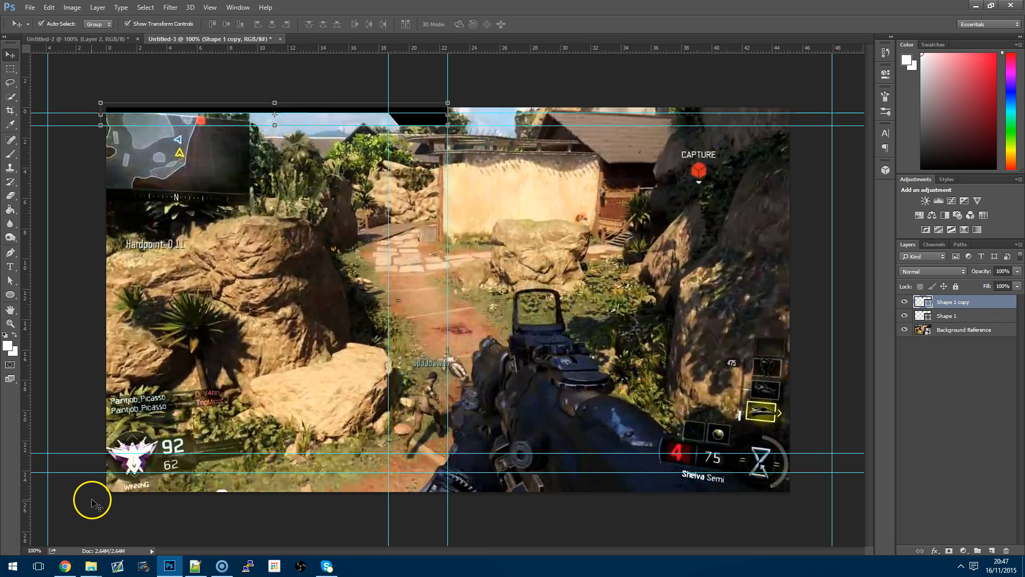
Step: Flip Shape 1 copy horizontally and place it over the canvas's upper right half, meeting the original at the centre guide
click(73, 8)
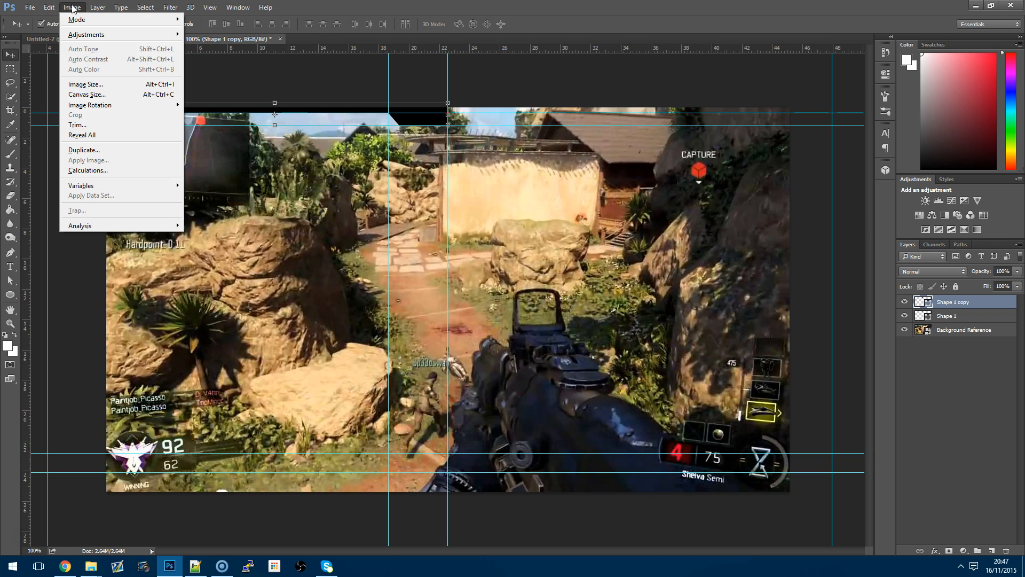
click(55, 12)
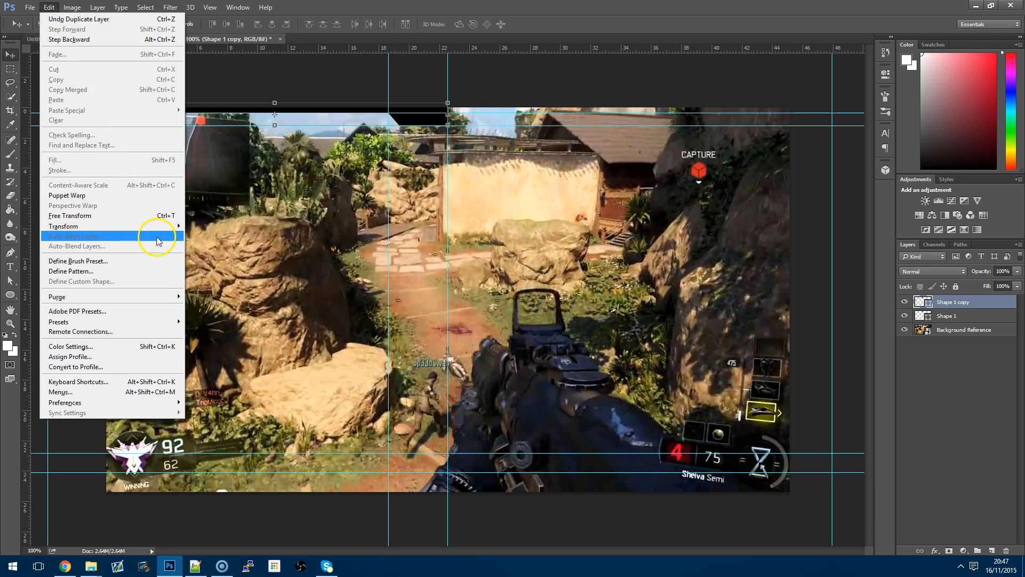
mouse_move(172, 230)
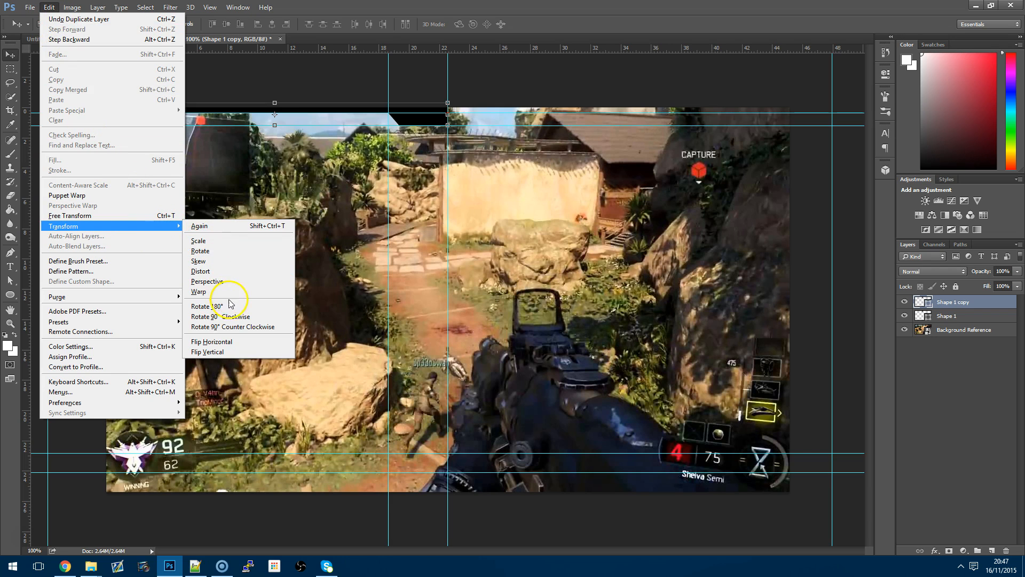
click(235, 342)
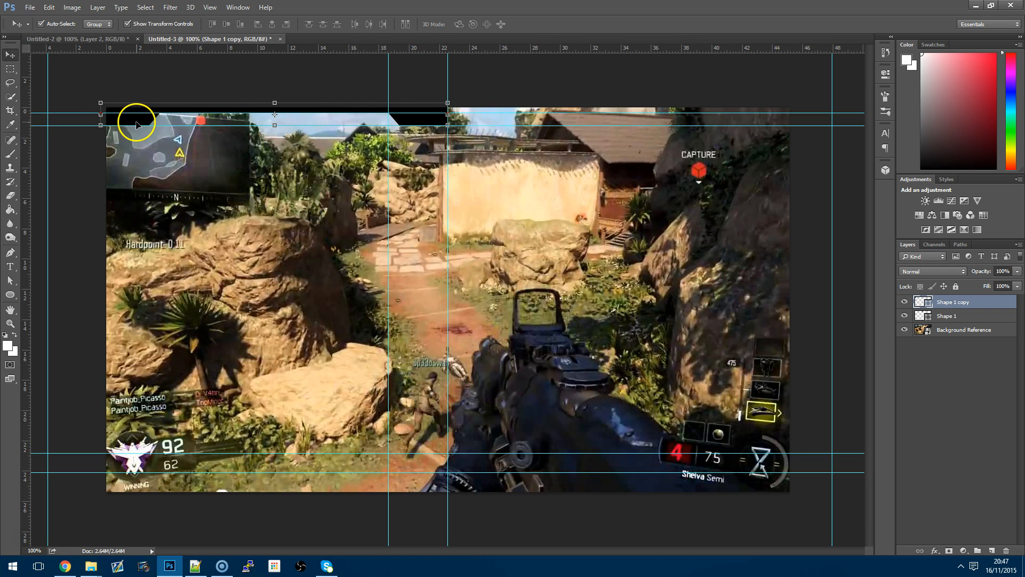
drag(133, 125, 473, 117)
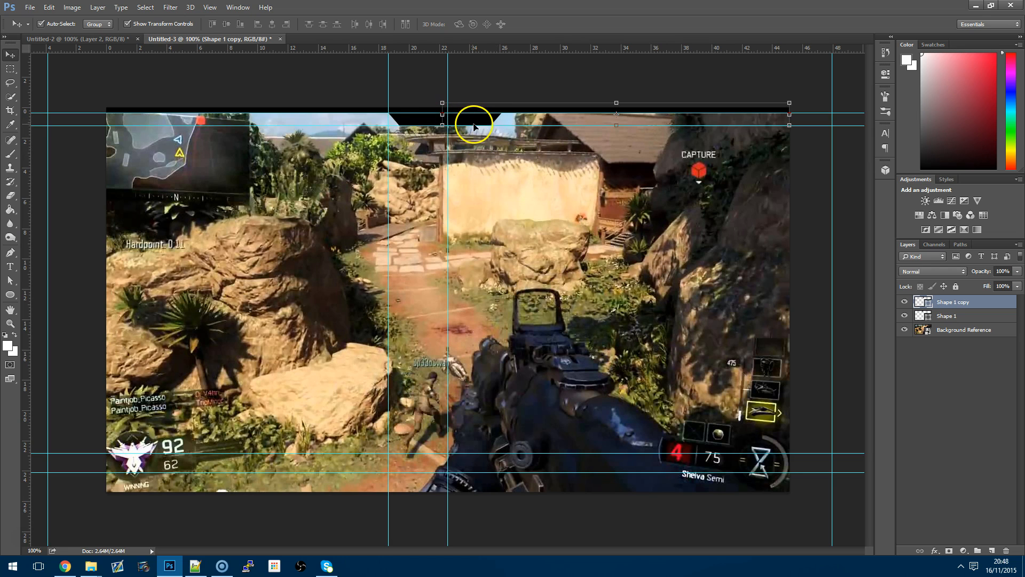
mouse_move(473, 126)
mouse_down()
mouse_move(282, 125)
mouse_move(304, 155)
mouse_move(283, 119)
mouse_move(245, 145)
mouse_move(343, 126)
mouse_move(497, 130)
mouse_move(476, 133)
mouse_up()
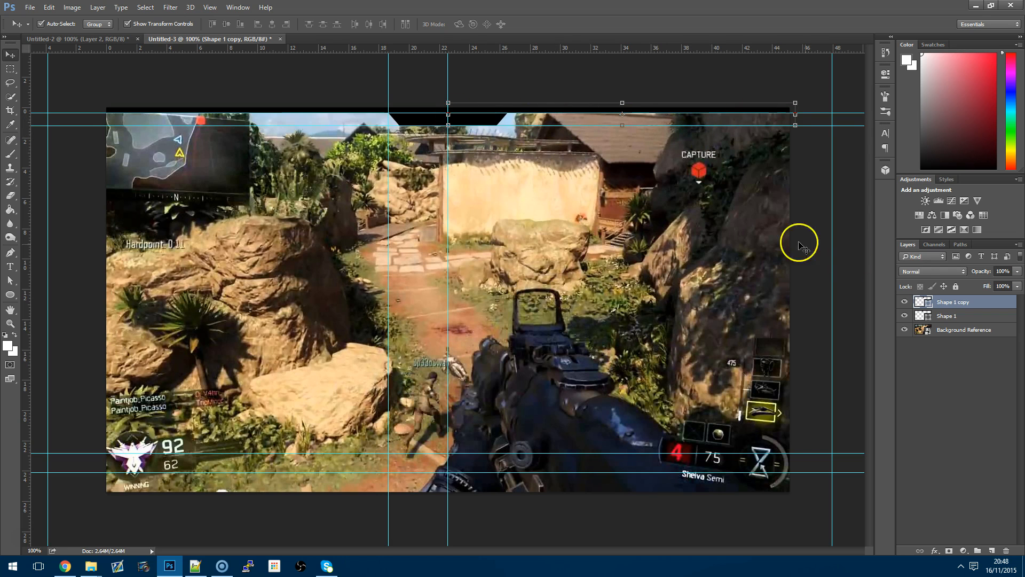
Step: Merge the Shape 1 and Shape 1 copy layers into a single shape
ctrl+click(947, 318)
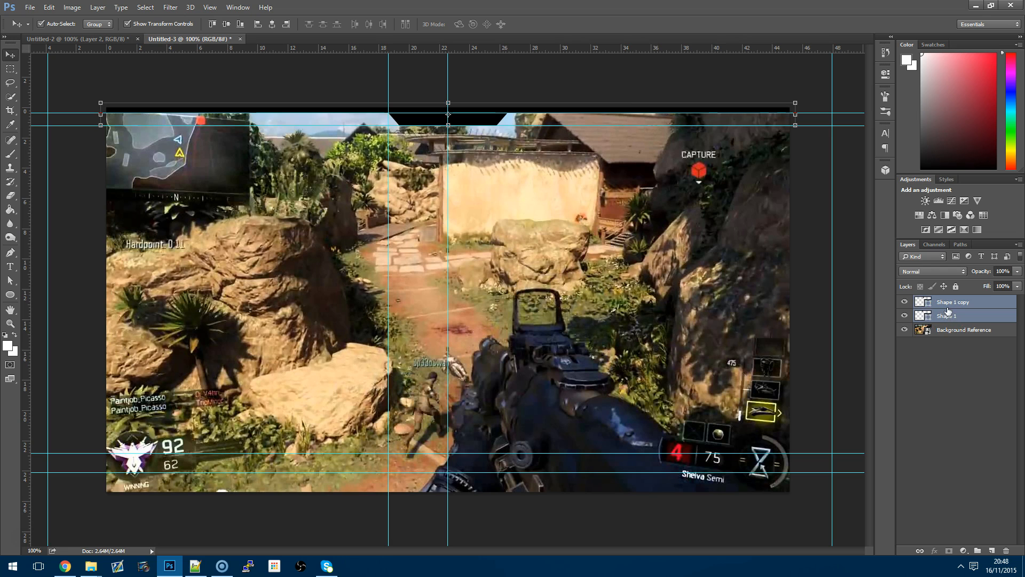
right_click(949, 308)
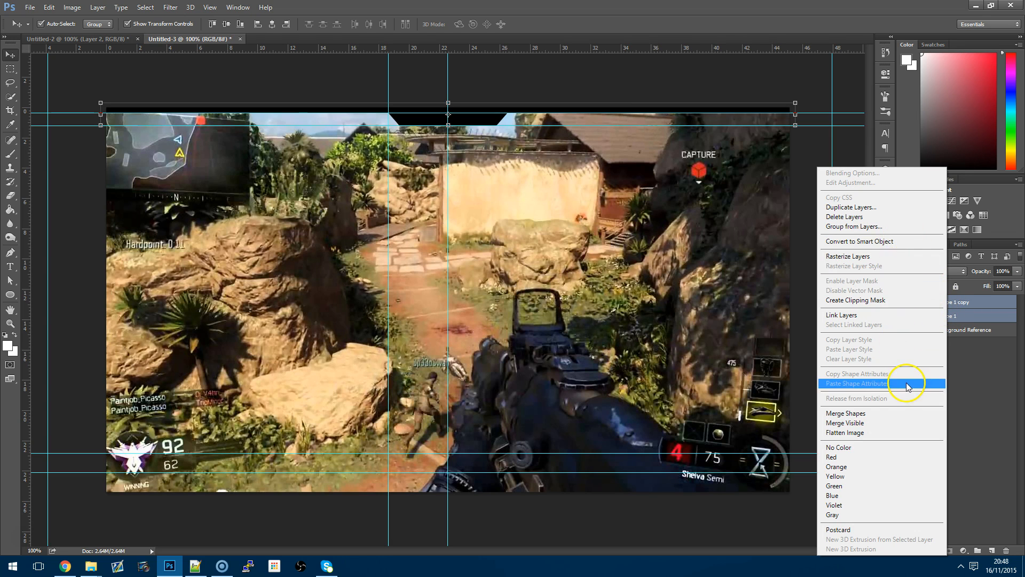
click(881, 417)
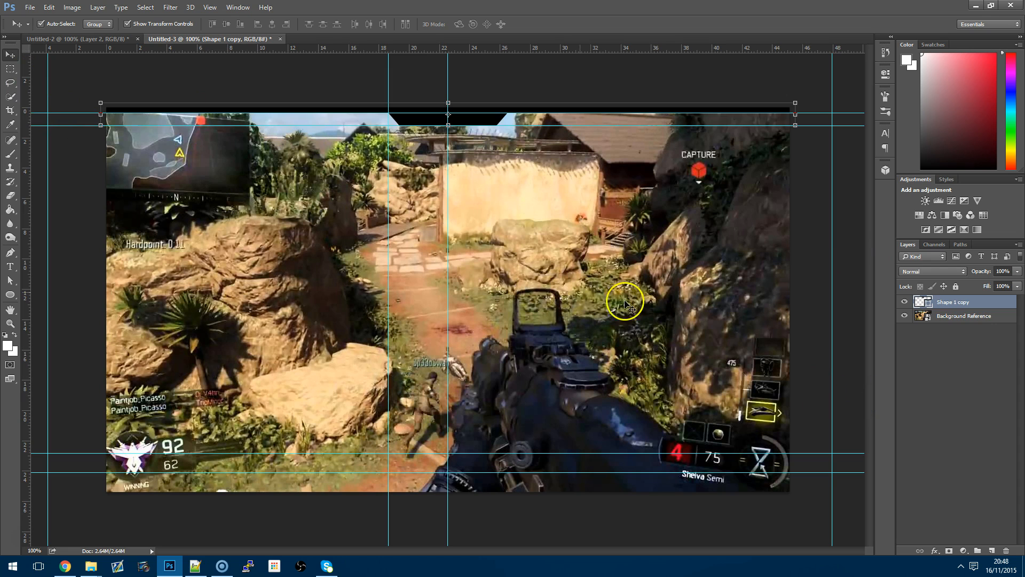
Step: Clear the guides from the bar: topmost above the canvas, second horizontal to about 11.5, and the two middle vertical ones outside the canvas sides
click(522, 265)
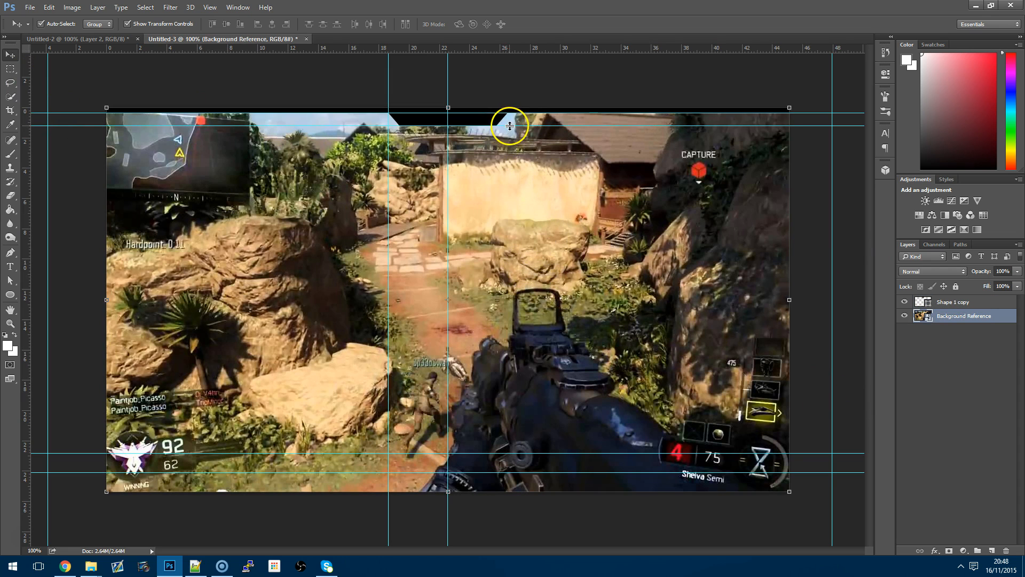
drag(529, 126, 533, 277)
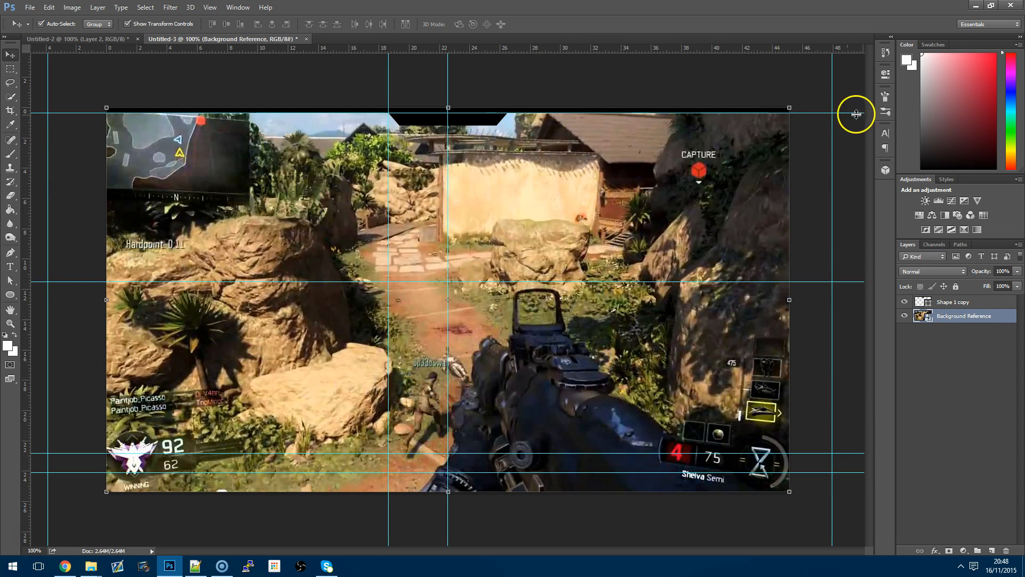
drag(820, 113, 819, 72)
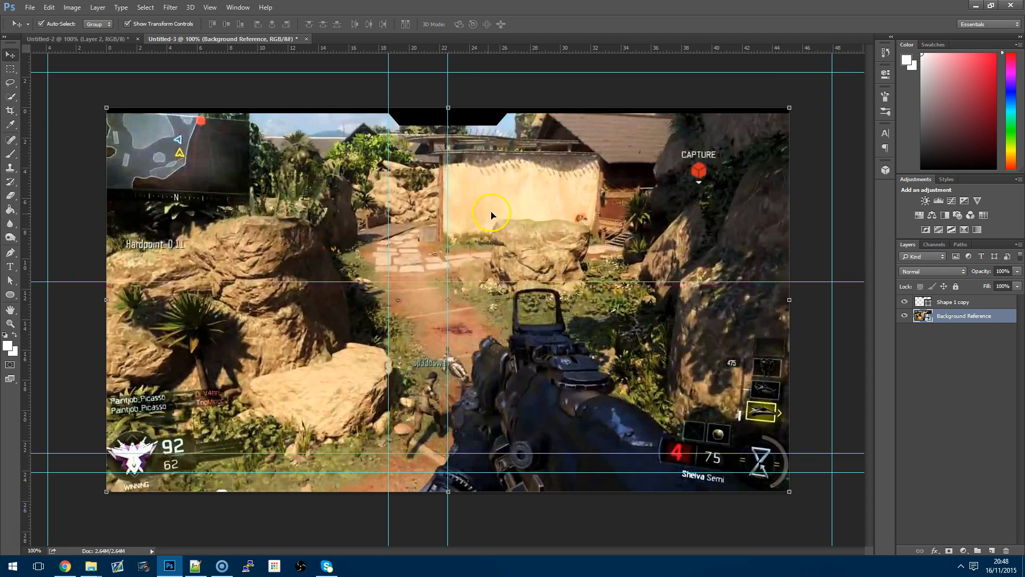
drag(448, 226, 842, 224)
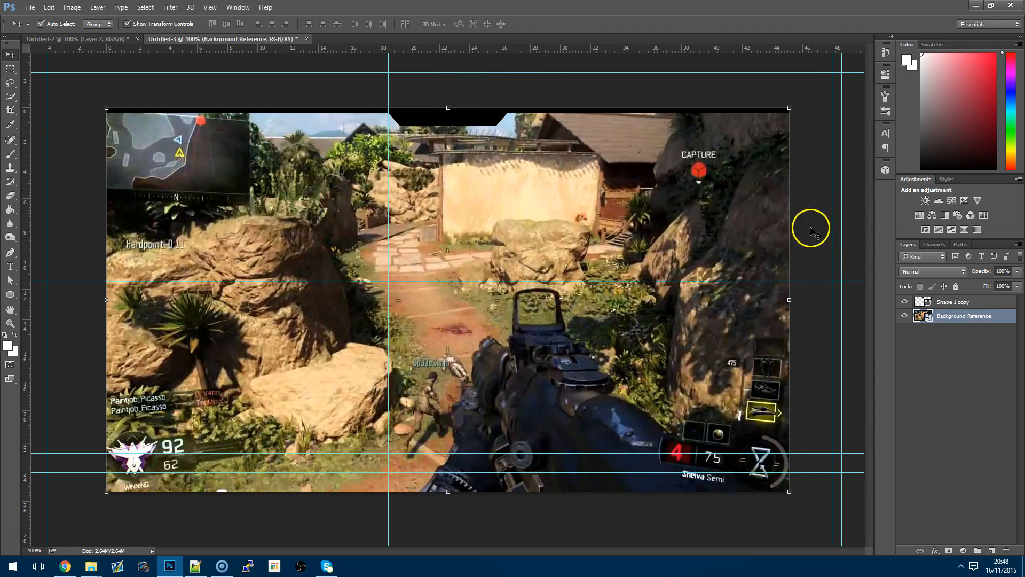
drag(388, 213, 90, 225)
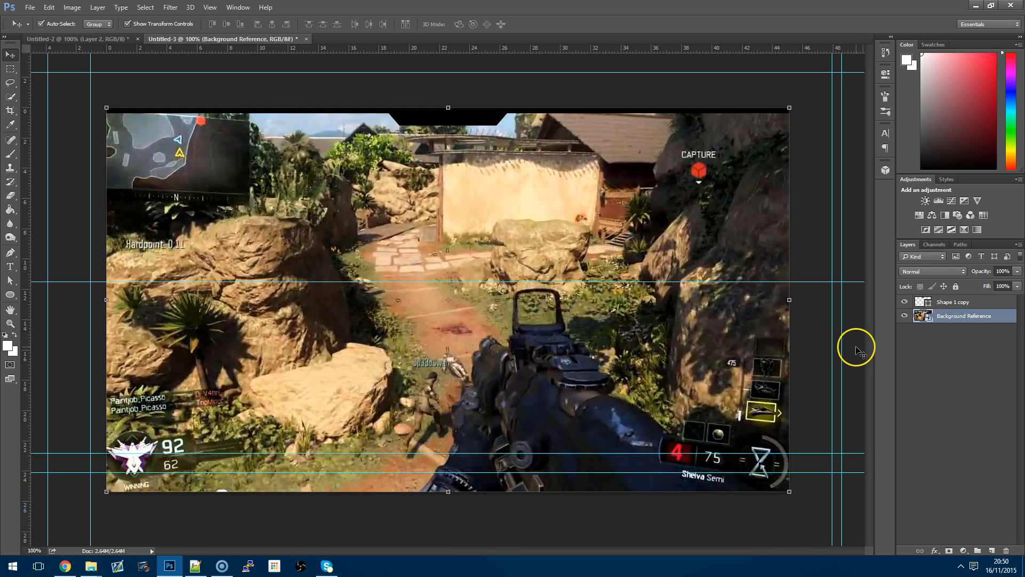
Step: Enable the Stroke effect in the Shape 1 copy layer's style and show its settings
click(964, 303)
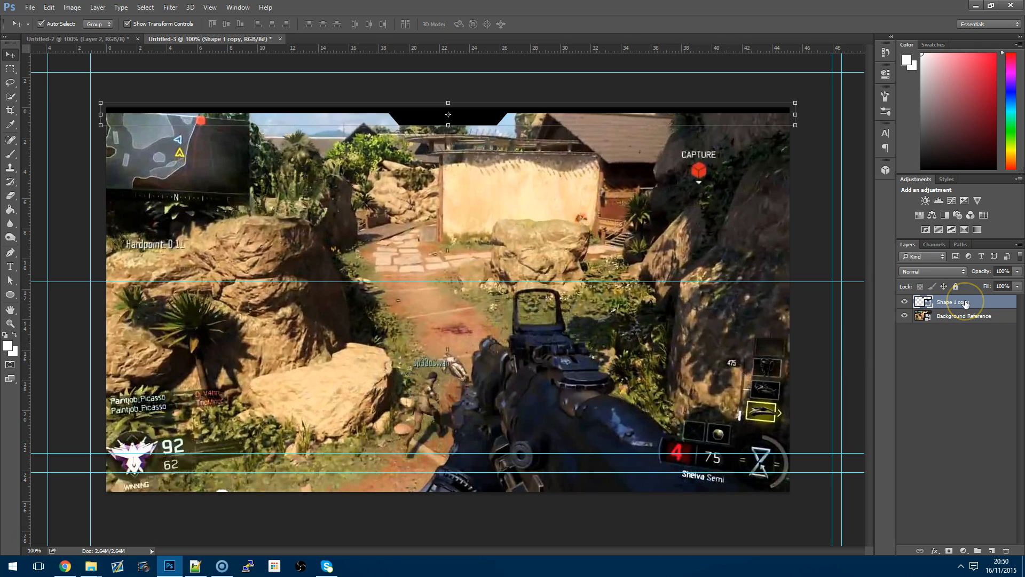
right_click(966, 302)
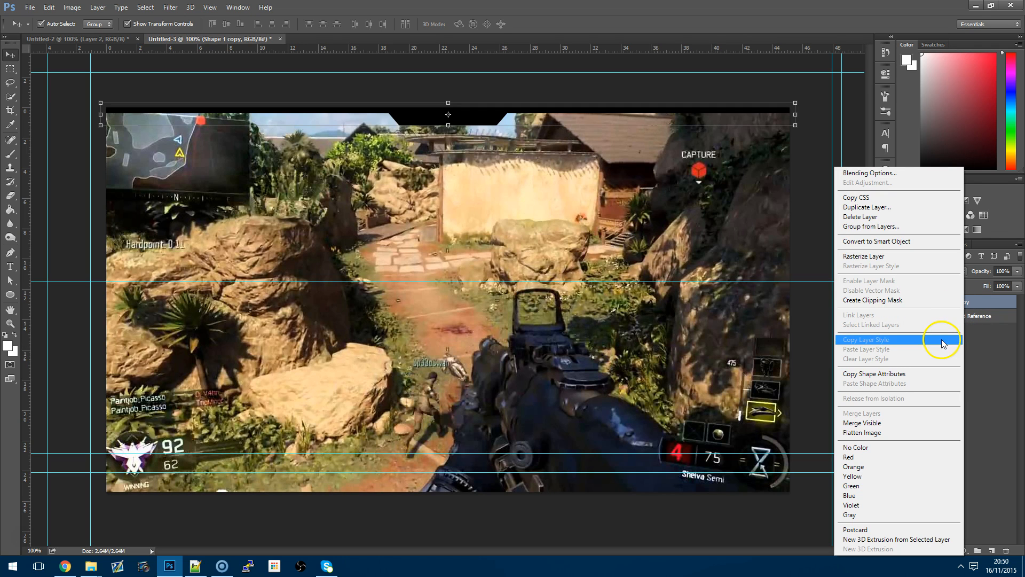
click(969, 454)
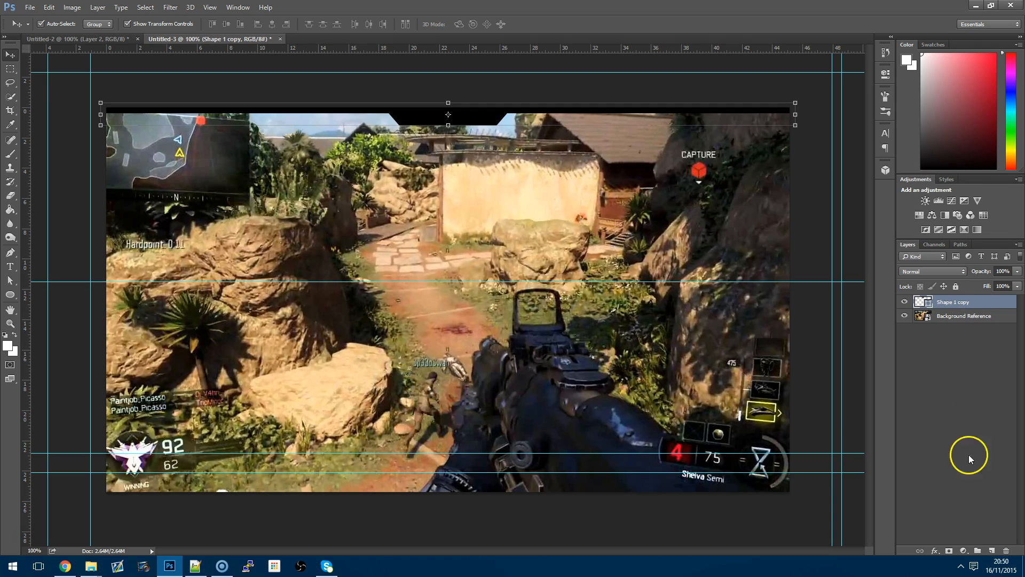
click(935, 552)
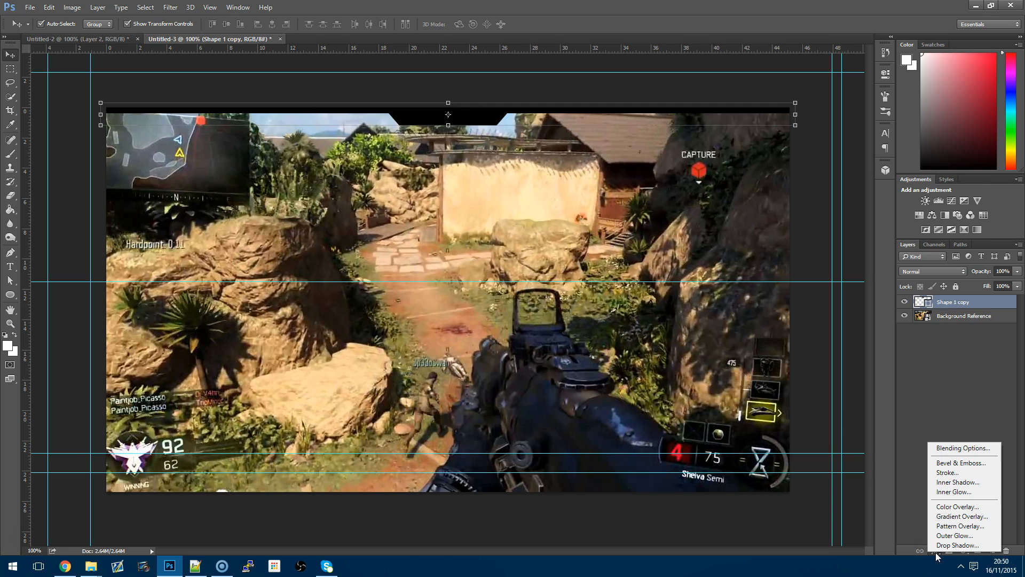
click(965, 447)
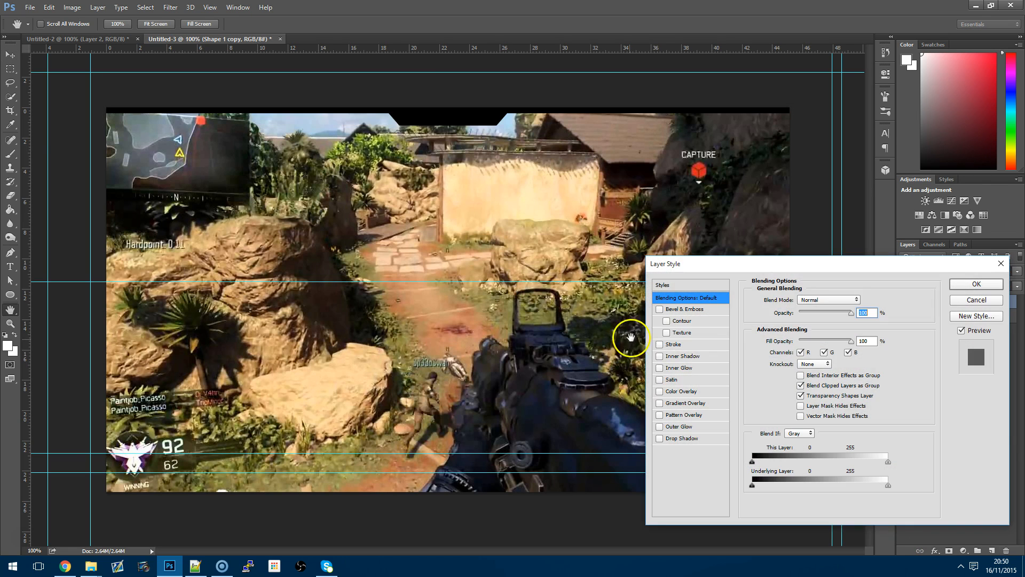
drag(813, 263, 795, 221)
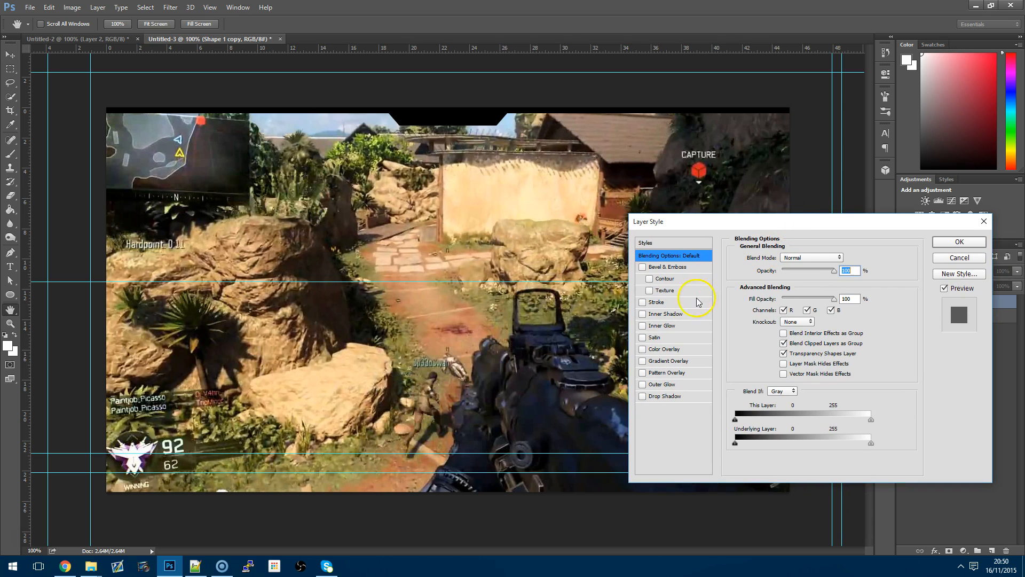
click(643, 302)
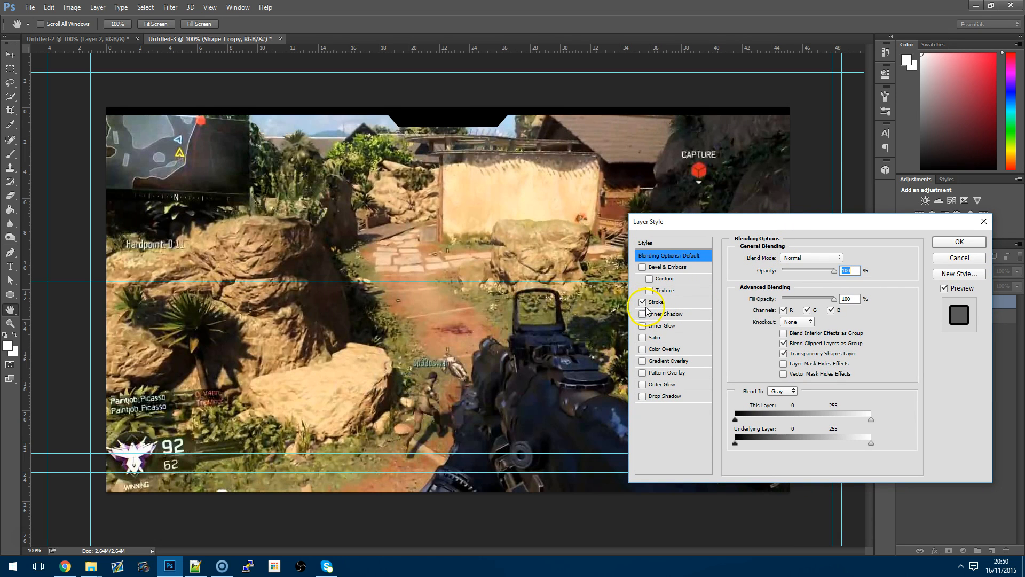
click(670, 305)
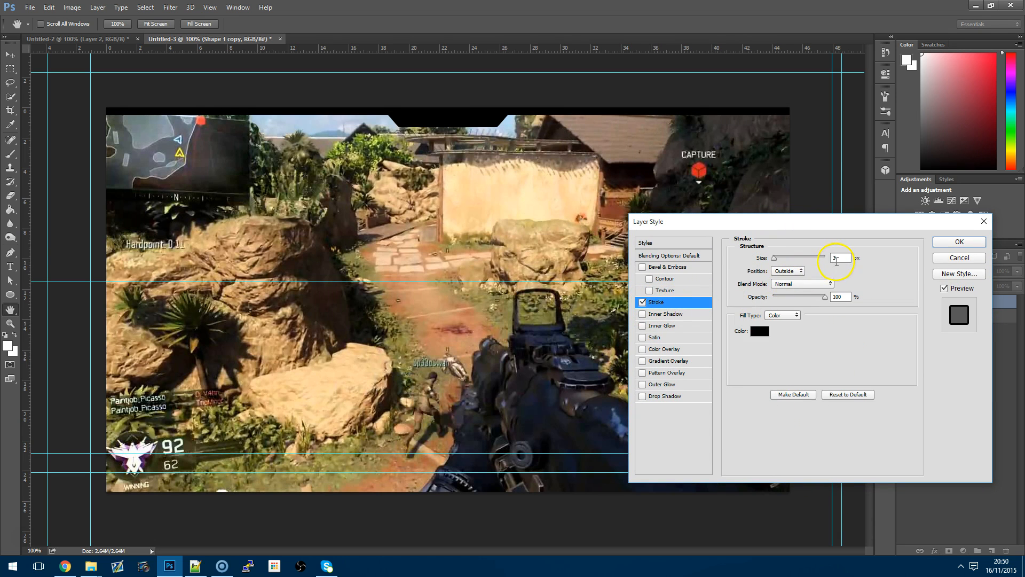
Step: Set the bar's stroke colour to red ff0000 and its size to 1 px
click(768, 331)
drag(785, 246, 818, 183)
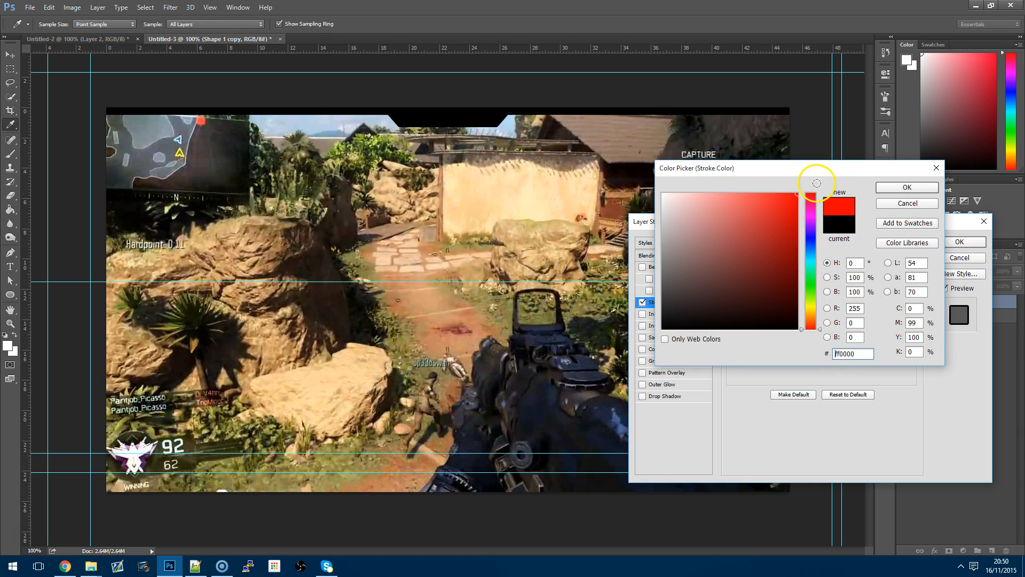
click(903, 188)
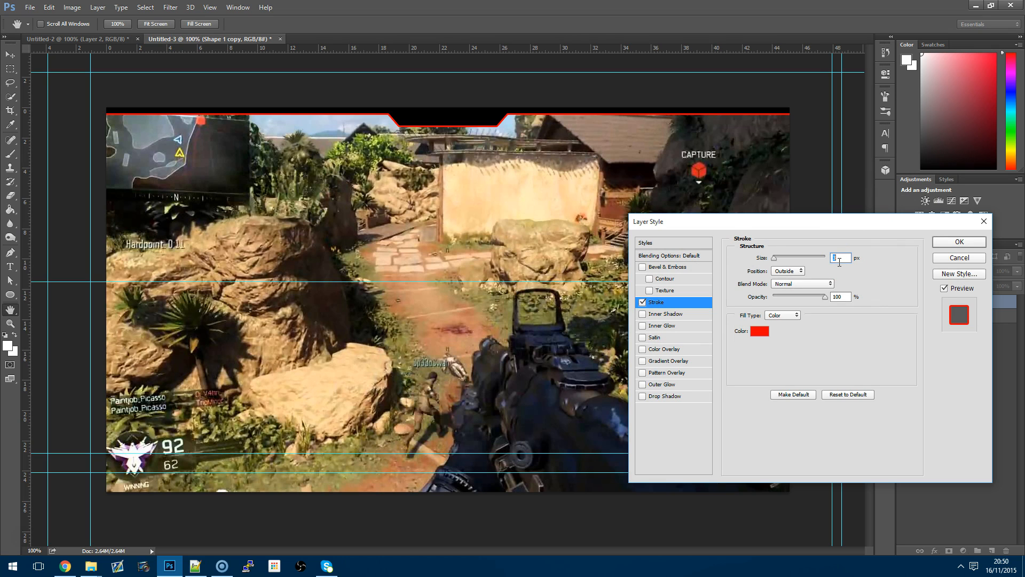
text(1)
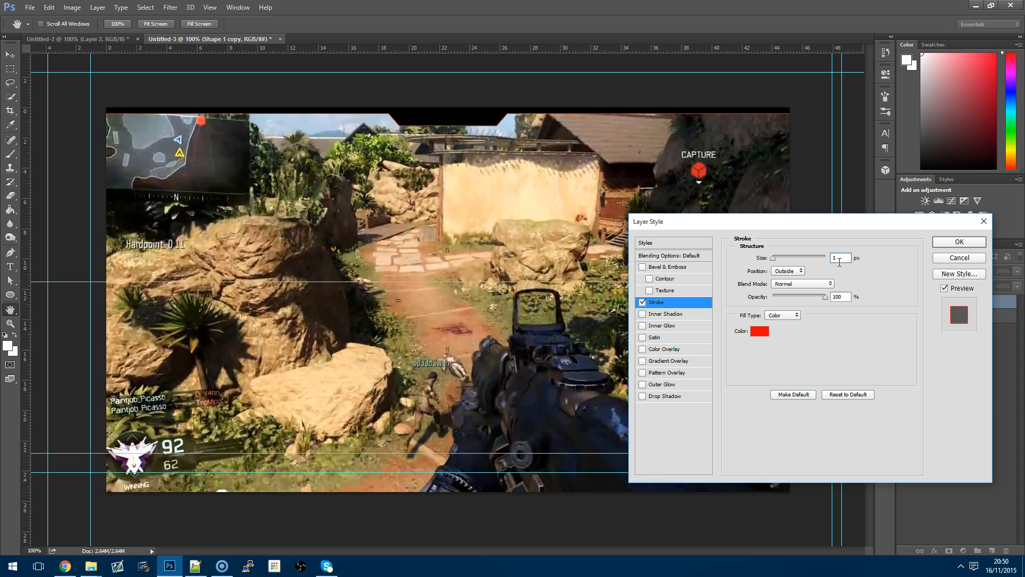
text(2)
key(BackSpace)
text(1)
Step: Add a drop shadow to the bar with distance 3 px and size 3 px, and apply the layer style
click(643, 397)
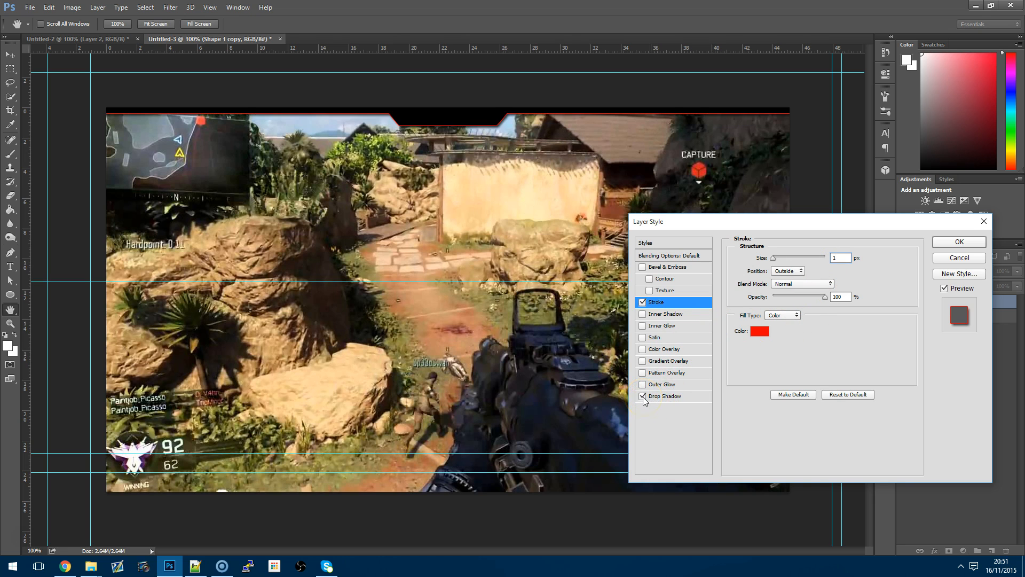
click(674, 396)
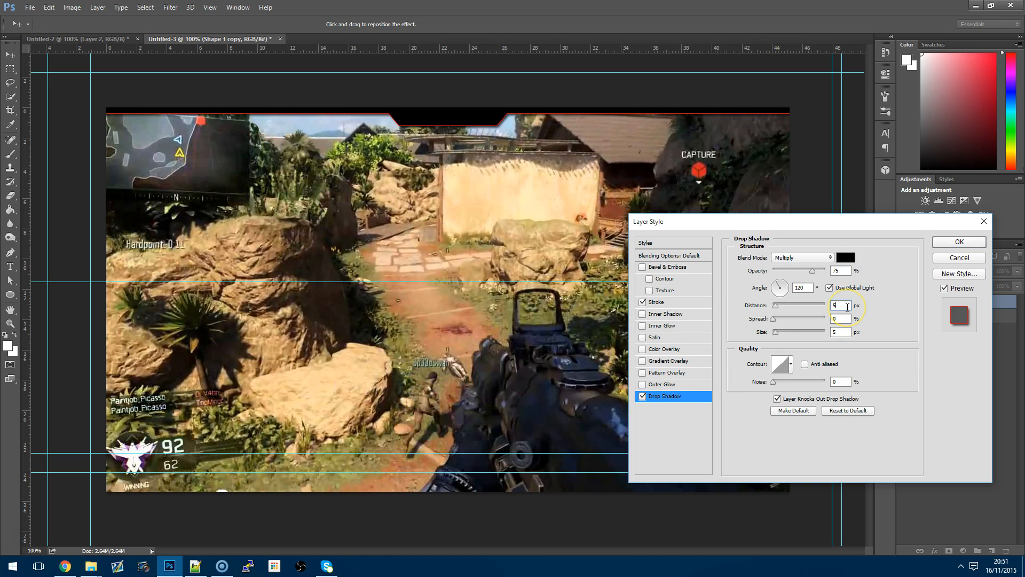
text(33)
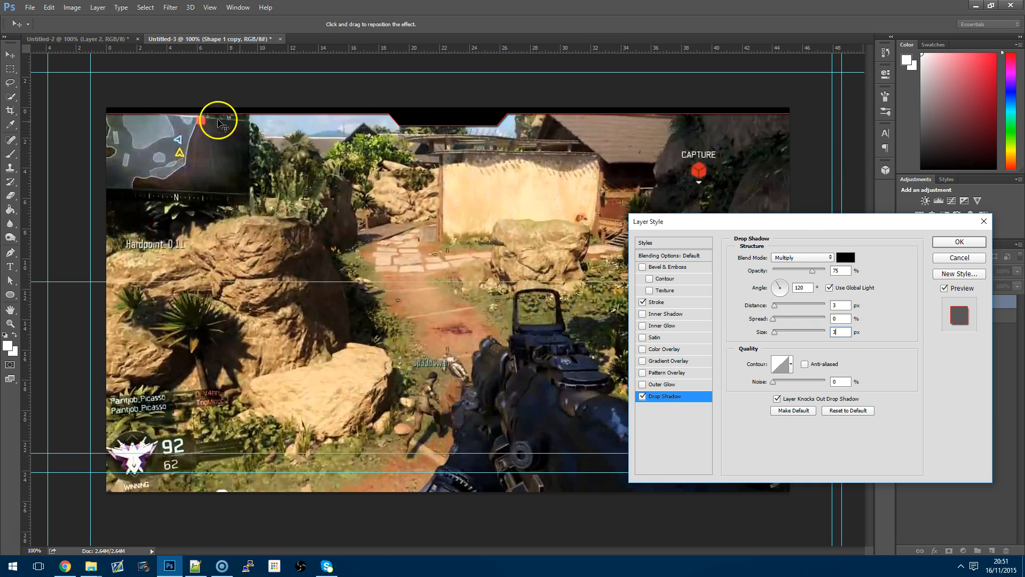
click(970, 246)
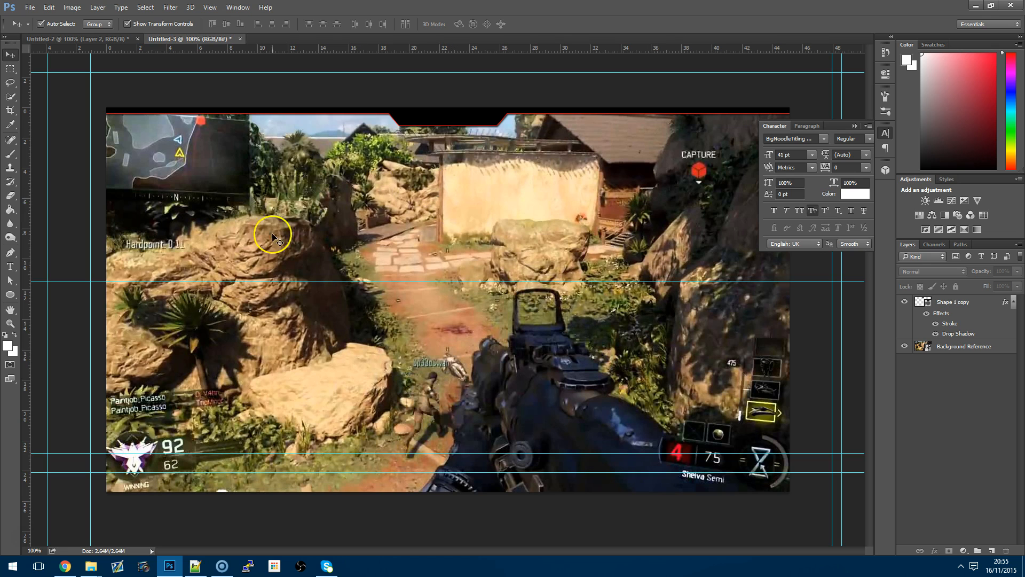
Step: Add a text box over the black bar's central tab containing the title "Tioli TV"
click(7, 268)
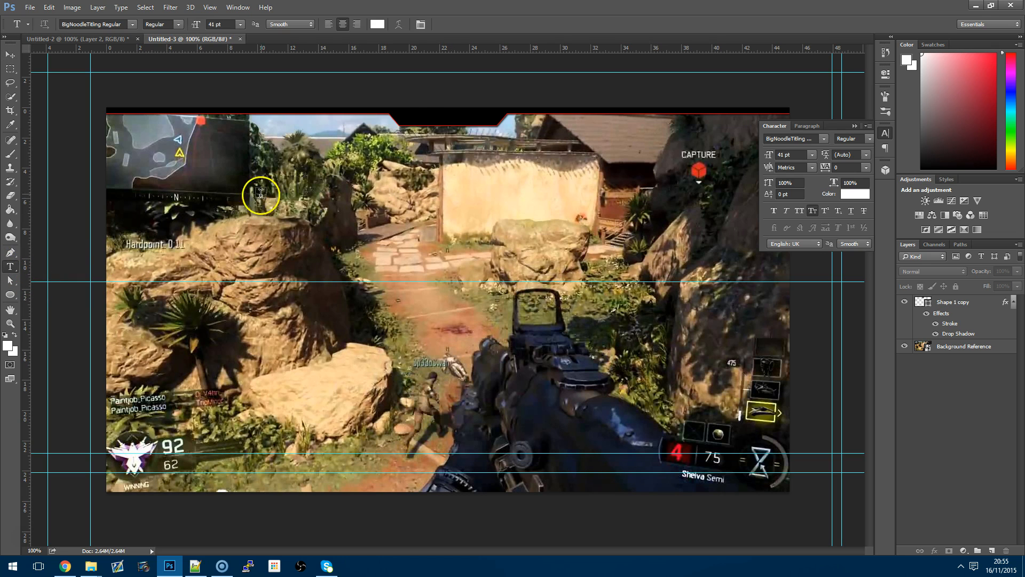
drag(403, 104, 497, 122)
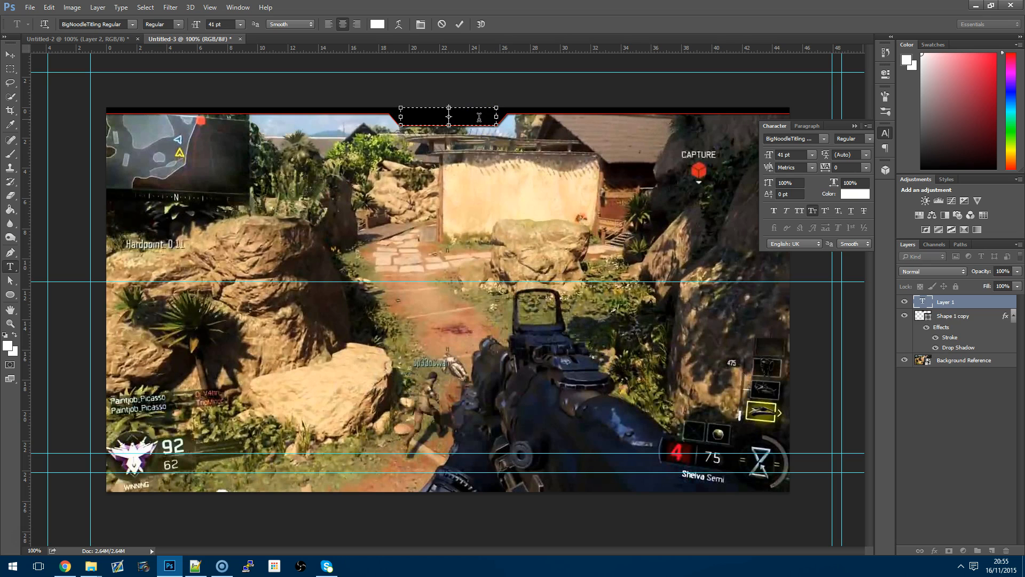
text(Tiqu)
text( TV)
Step: Set the Tioli TV title's font size to 35 pt and position it in the middle of the bar's central tab
drag(471, 116, 358, 112)
click(211, 23)
text(35)
key(Return)
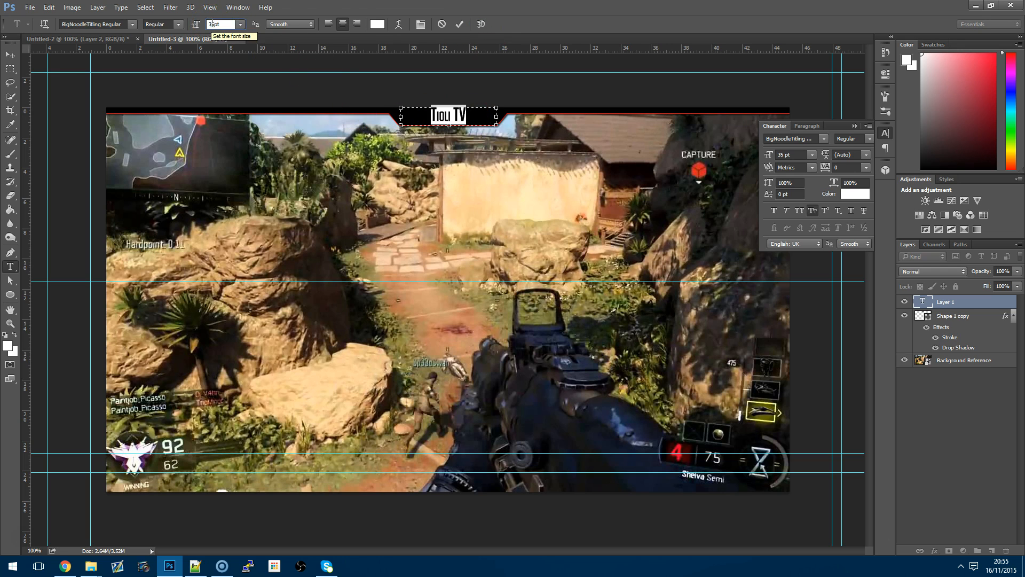
click(480, 109)
click(10, 55)
drag(464, 109, 455, 118)
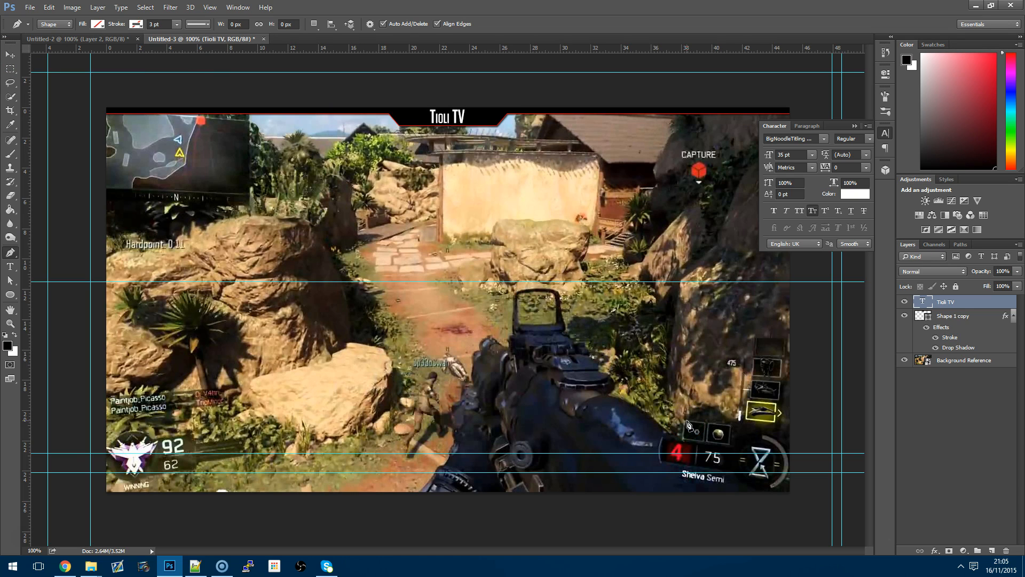
Step: Hide the Background Reference layer so only the overlay shows on transparency
click(904, 361)
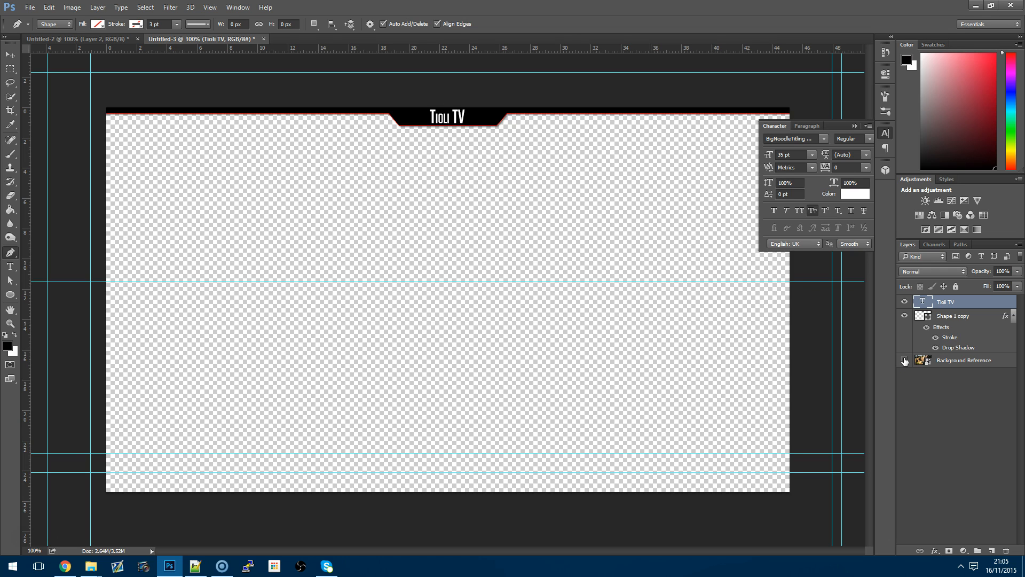
click(30, 8)
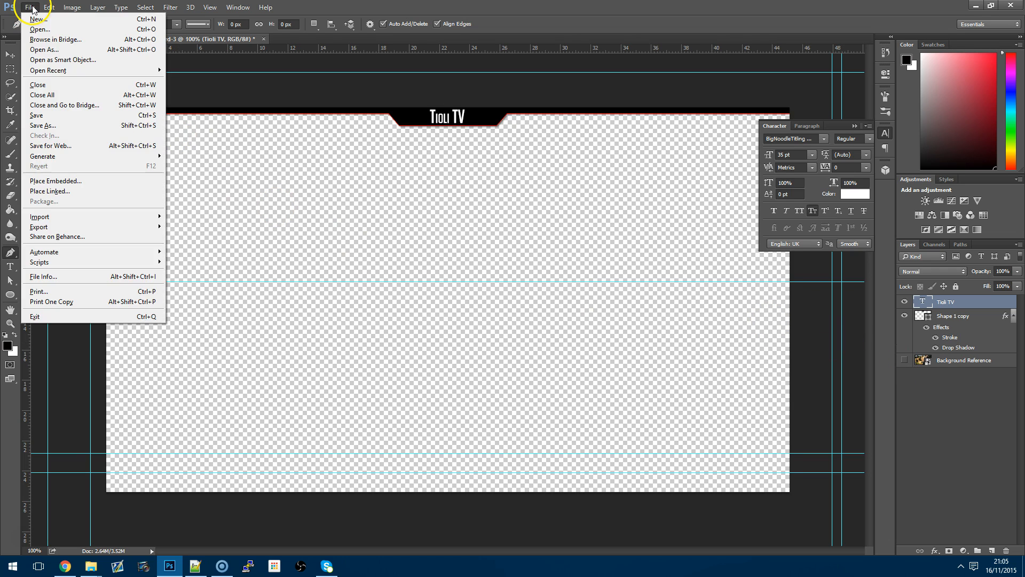
click(91, 125)
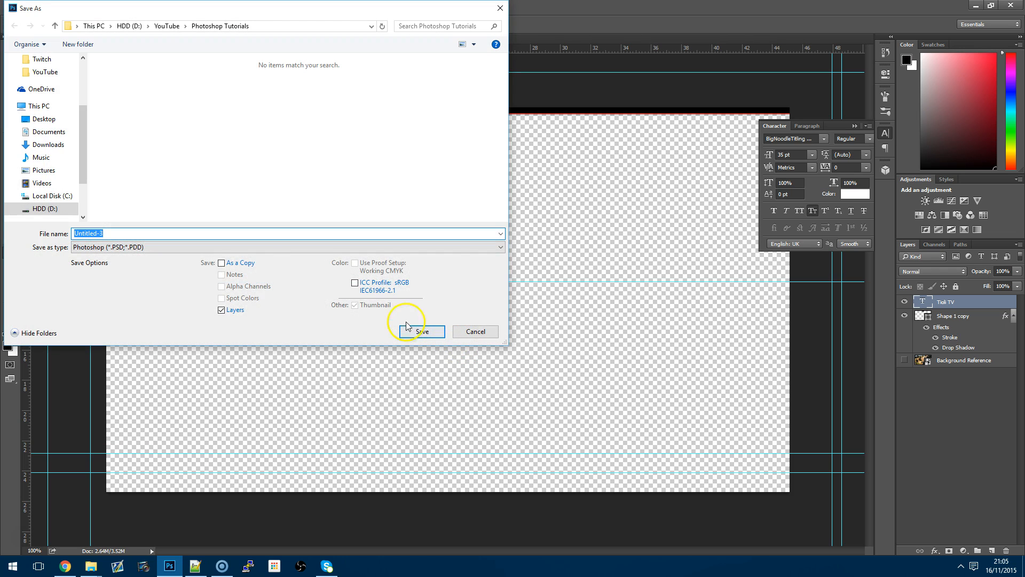
click(228, 246)
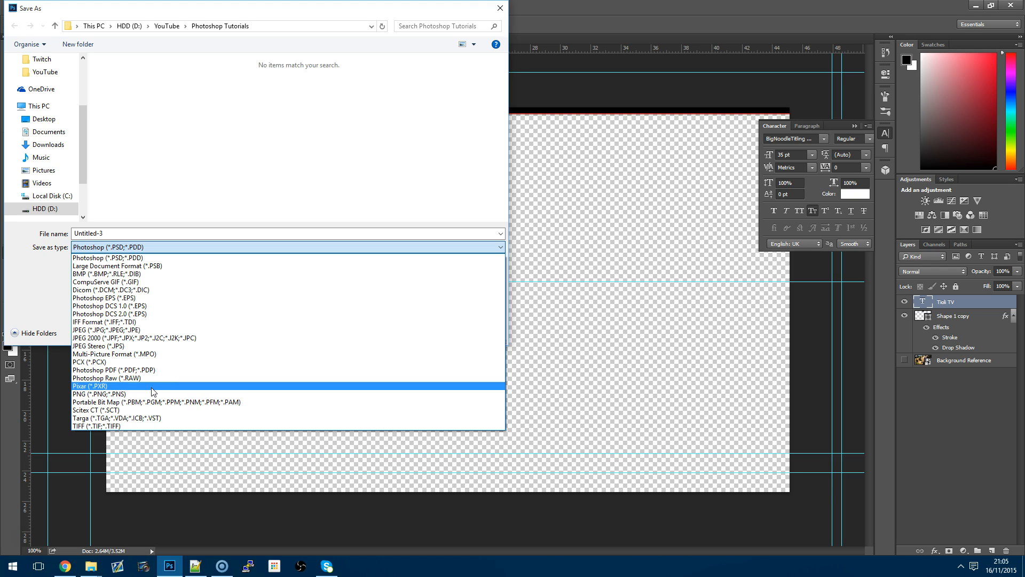
click(581, 330)
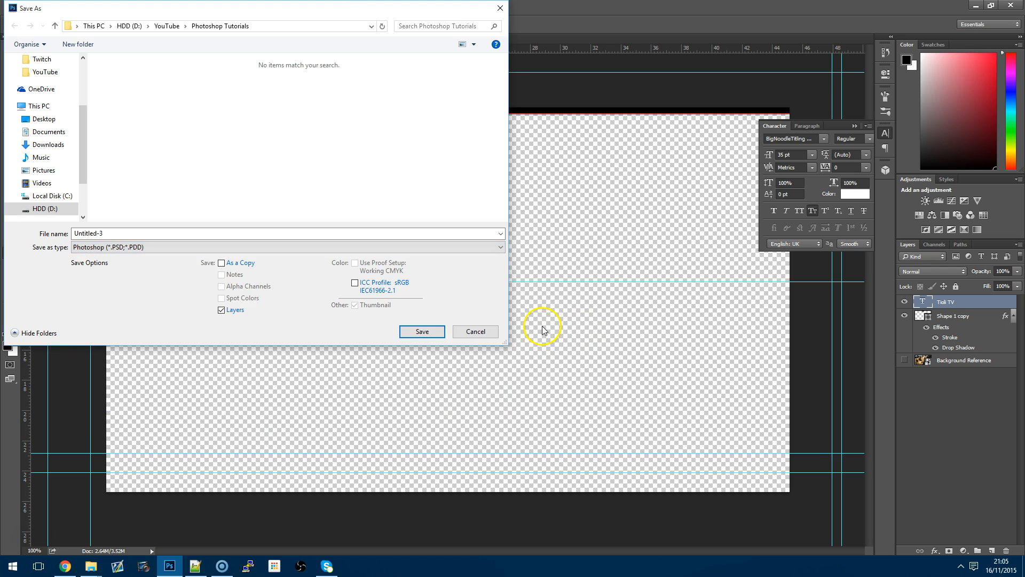
click(462, 334)
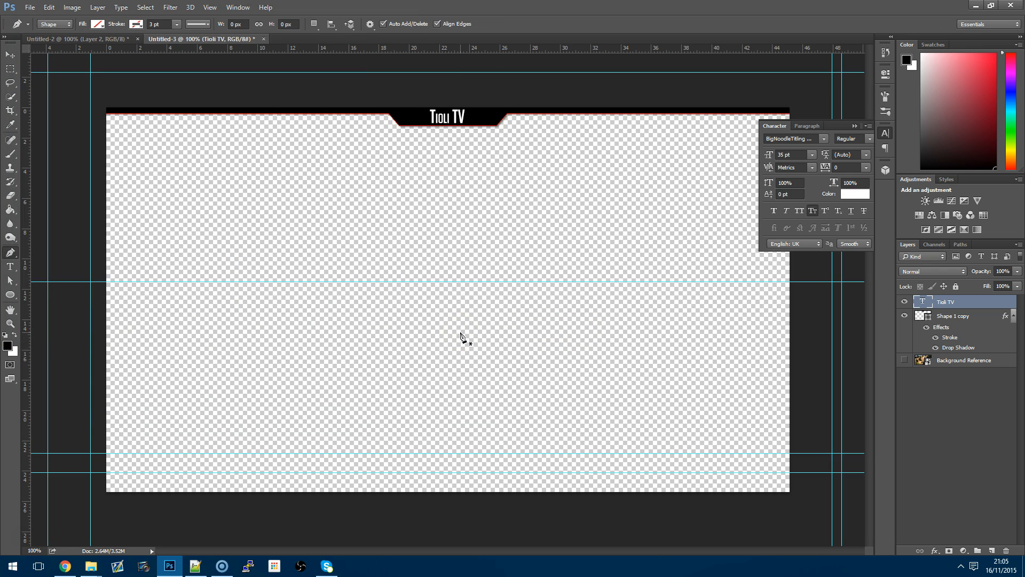